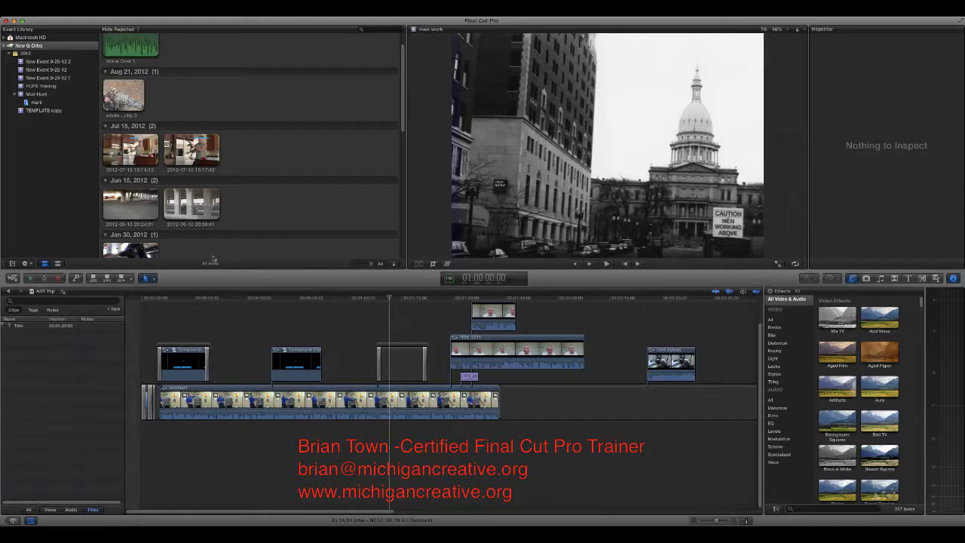
Step: Compare the clips stored on Macintosh HD with those on New G-Drive in the Event Library
{"action": "left_click", "coordinate": [348, 300]}
{"action": "left_click", "coordinate": [4, 46]}
{"action": "left_click", "coordinate": [24, 38]}
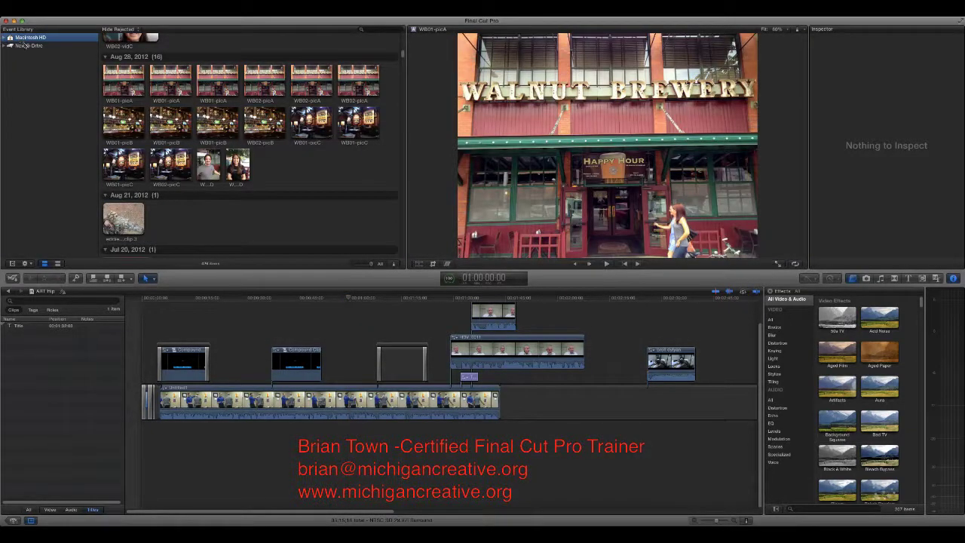
{"action": "left_click", "coordinate": [27, 45]}
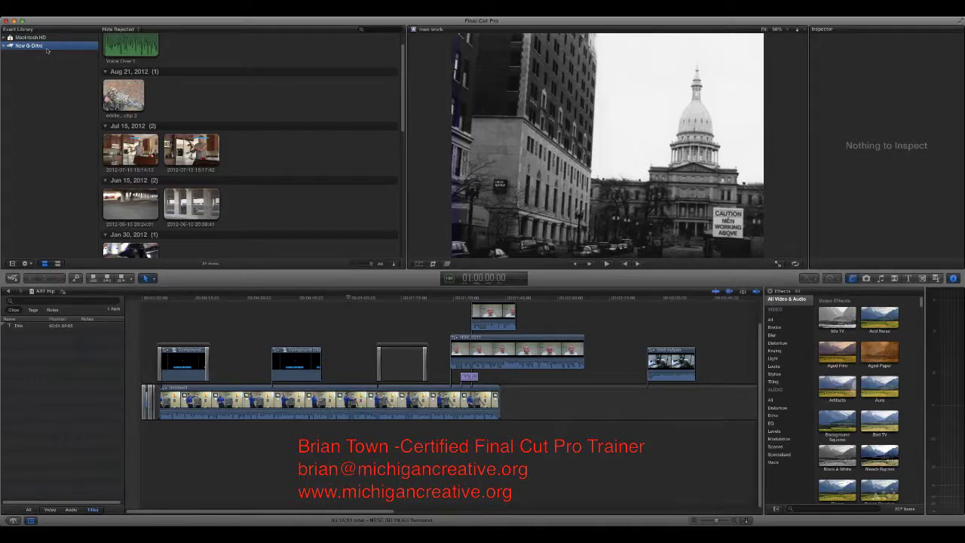
{"action": "left_click", "coordinate": [48, 38]}
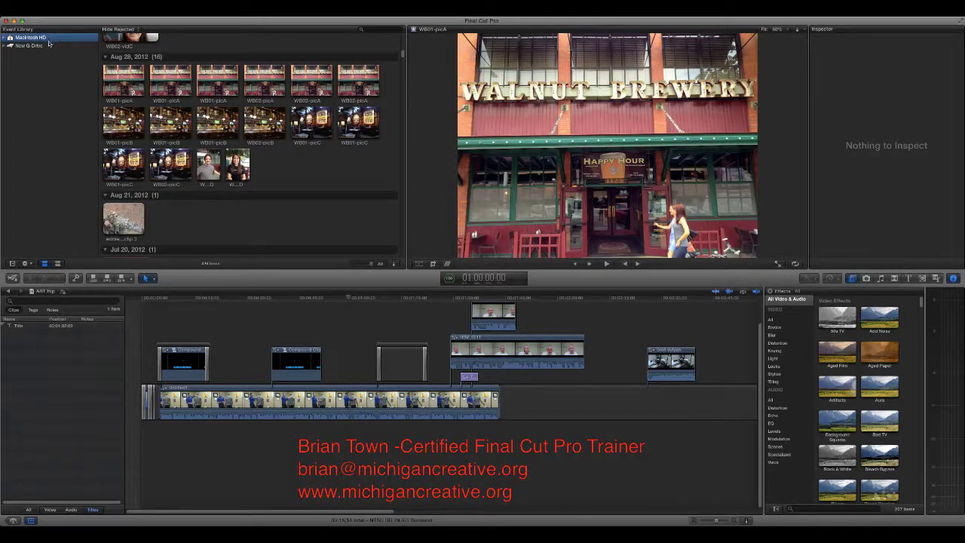
{"action": "left_click", "coordinate": [48, 46]}
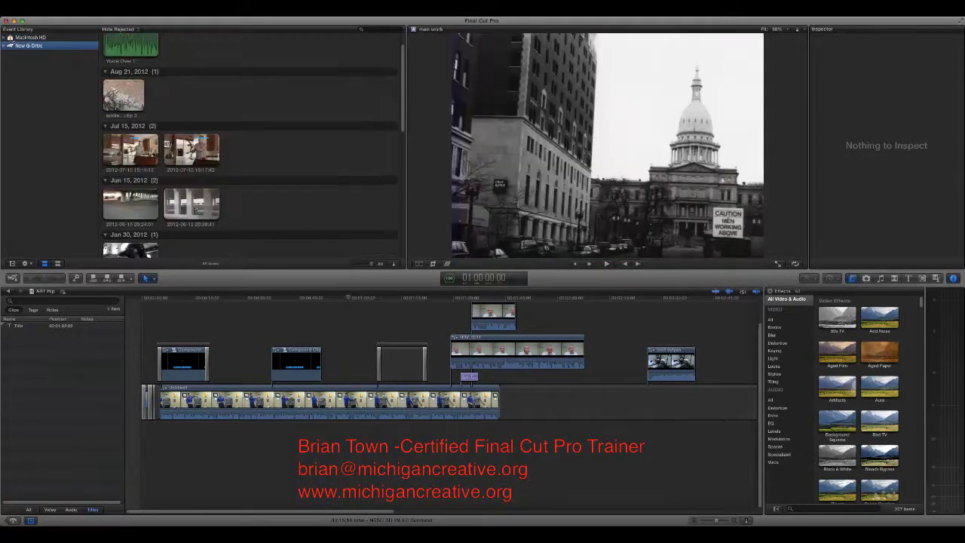
Step: Create a new event on New G-Drive and name it "This is a TEST EVENT on Gdrive"
{"action": "left_click", "coordinate": [6, 46]}
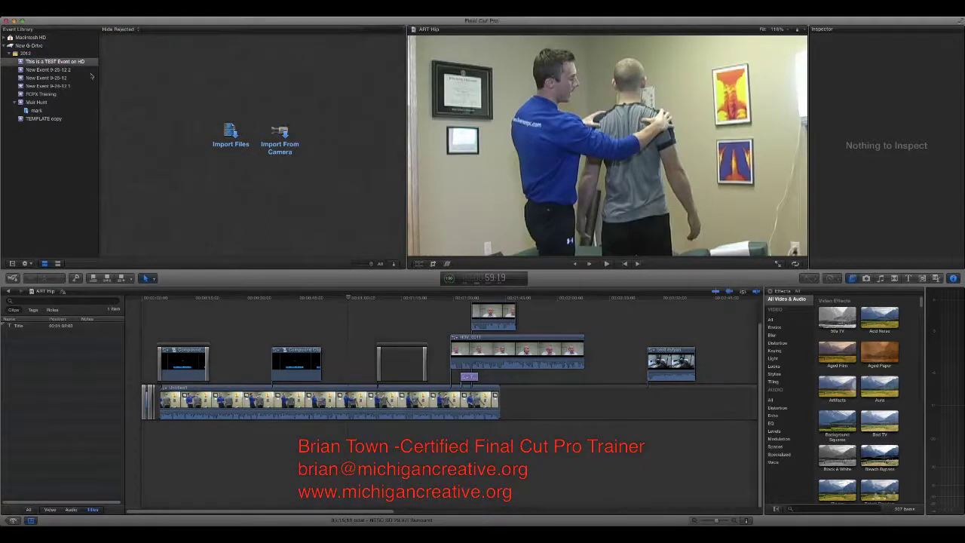
{"action": "left_click", "coordinate": [57, 8]}
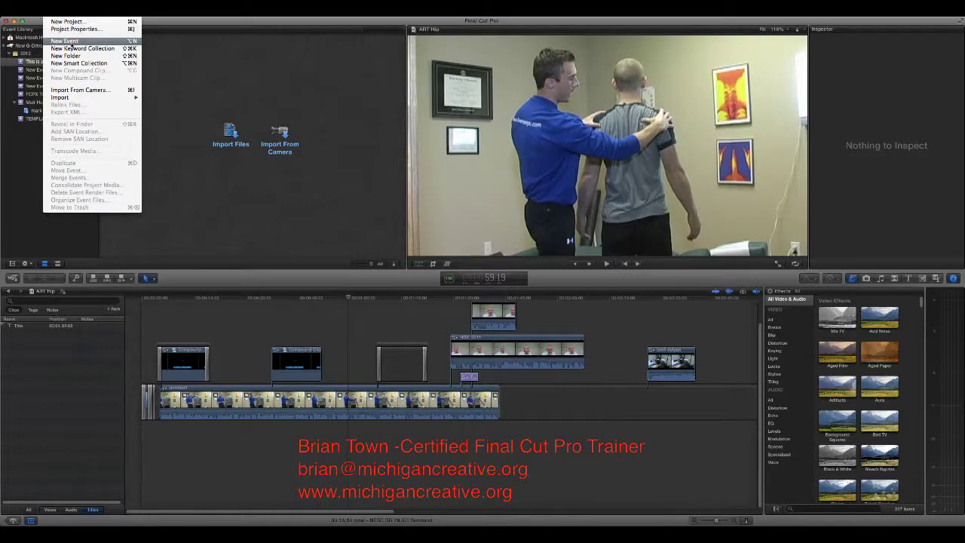
{"action": "left_click", "coordinate": [66, 42]}
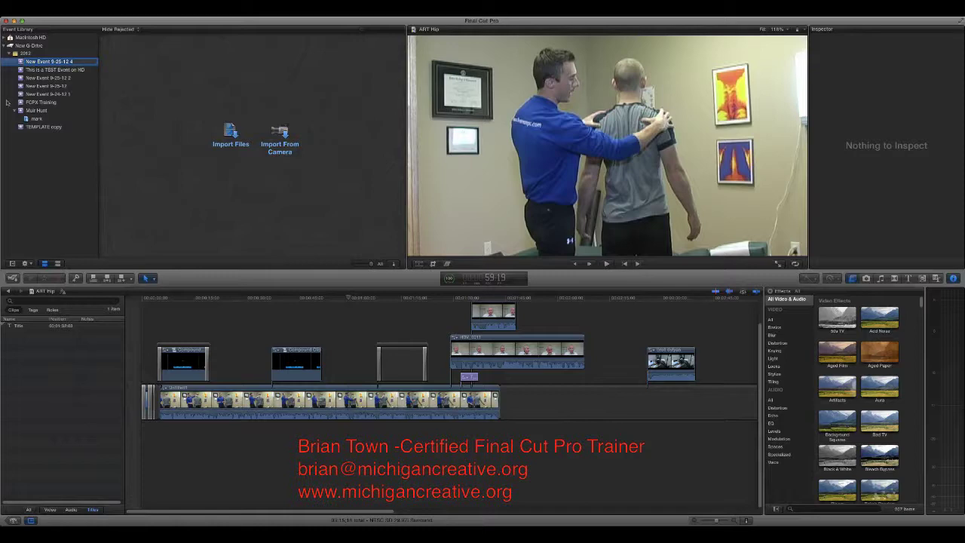
{"action": "type", "text": "This is st"}
{"action": "type", "text": "EST EVENT"}
{"action": "key", "text": "BackSpace"}
{"action": "type", "text": "on Gdrive"}
{"action": "key", "text": "Return"}
Step: Examine the save locations offered for creating a new event while importing files, and leave without importing
{"action": "left_click", "coordinate": [220, 135]}
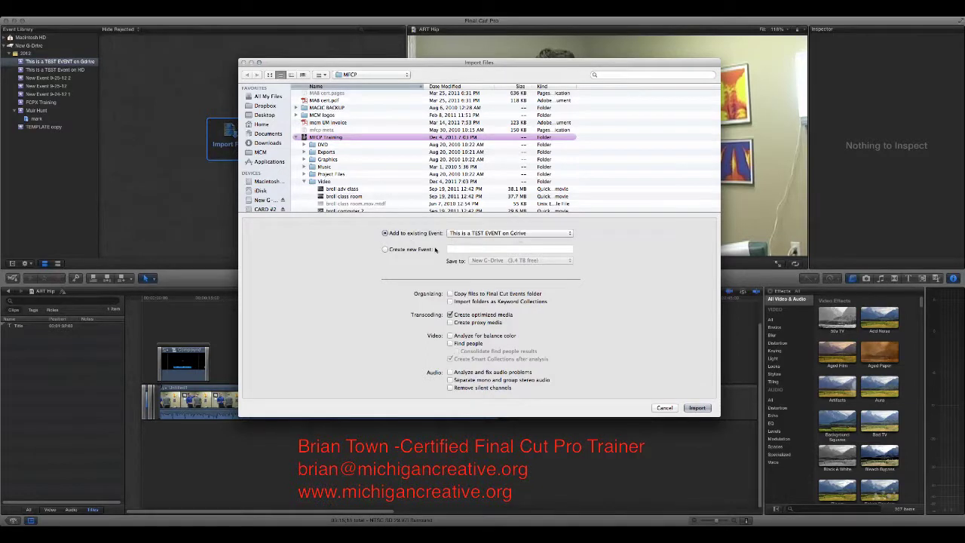
{"action": "left_click", "coordinate": [409, 251]}
{"action": "left_click", "coordinate": [496, 260]}
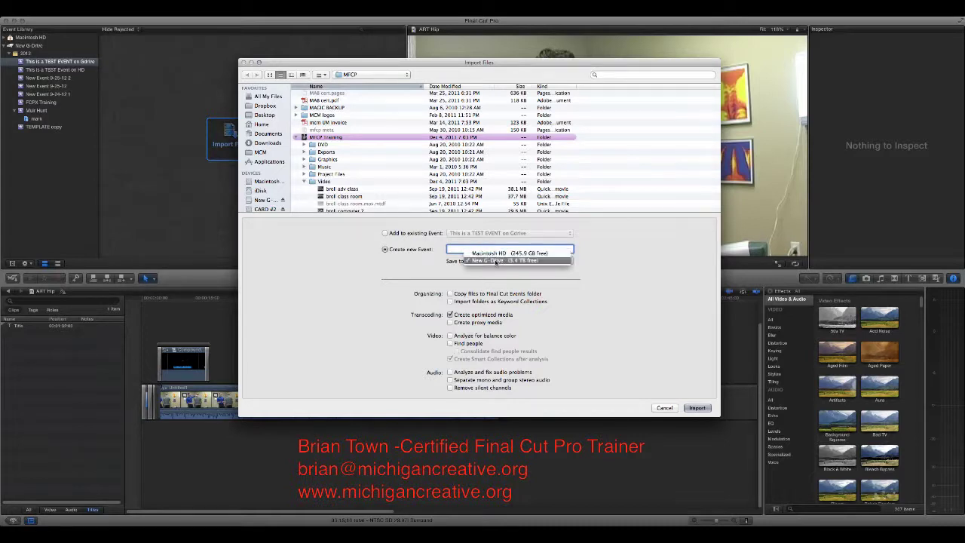
{"action": "left_click", "coordinate": [673, 408]}
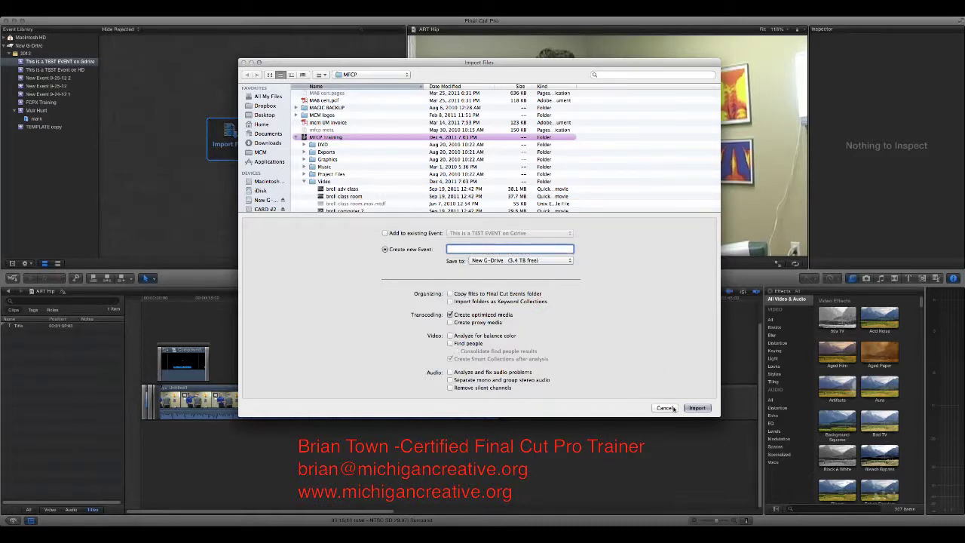
{"action": "left_click", "coordinate": [664, 408]}
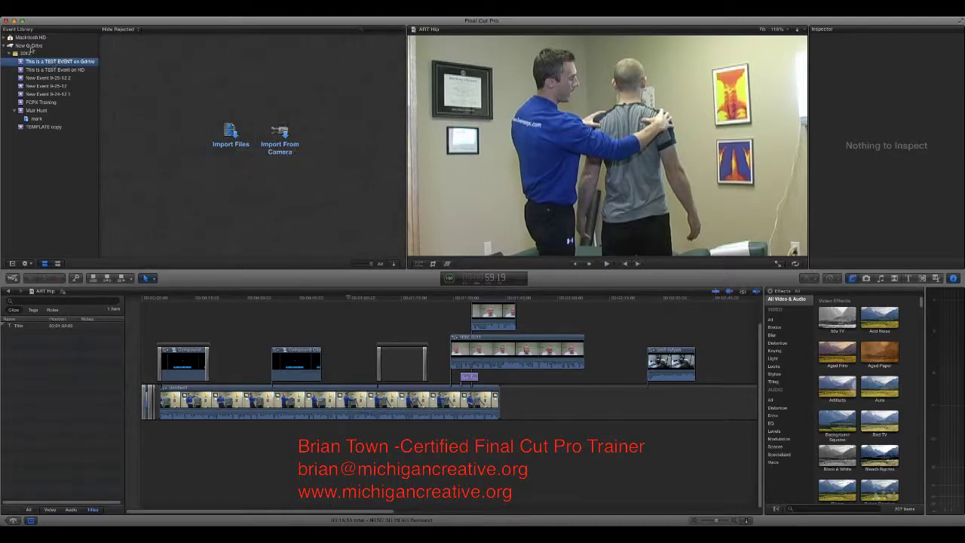
Step: Switch to Finder and examine the "This is a TEST EVENT on Gdrive" folder inside Final Cut Events on New G-Drive
{"action": "left_click", "coordinate": [220, 452]}
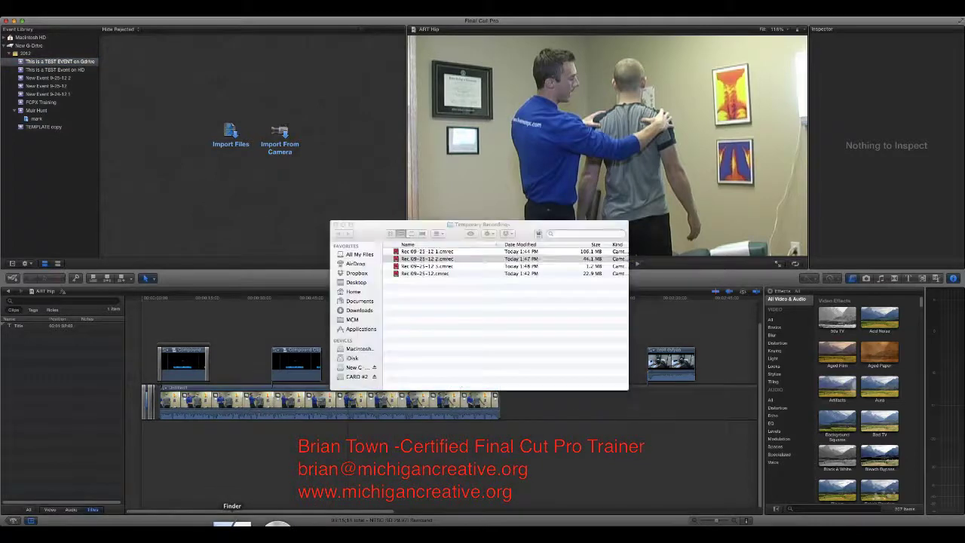
{"action": "left_click", "coordinate": [380, 246]}
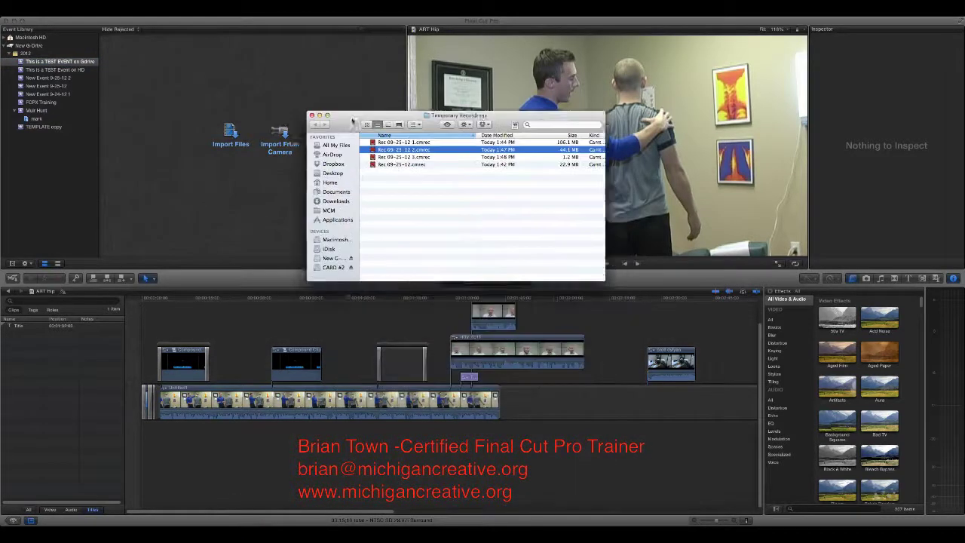
{"action": "left_click_drag", "start_coordinate": [346, 125], "coordinate": [331, 51]}
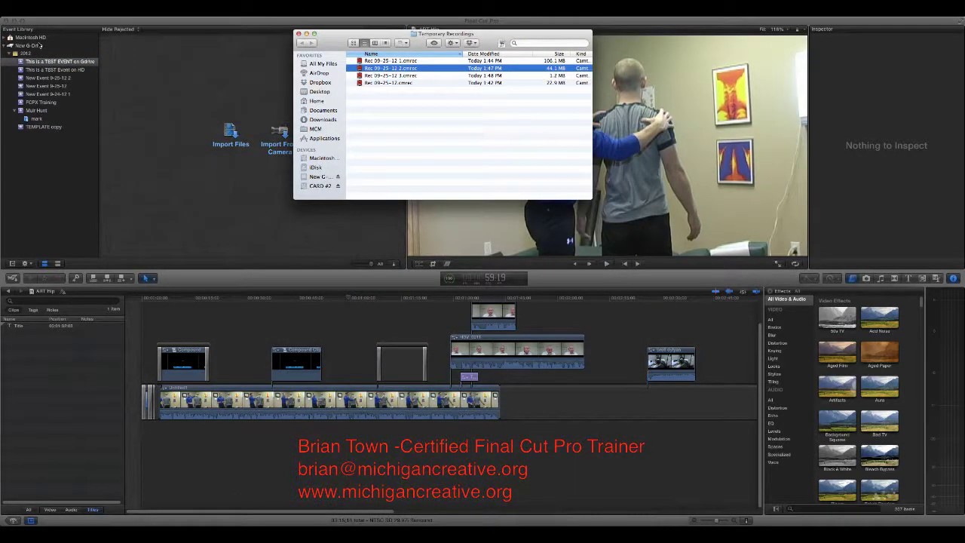
{"action": "left_click", "coordinate": [318, 177]}
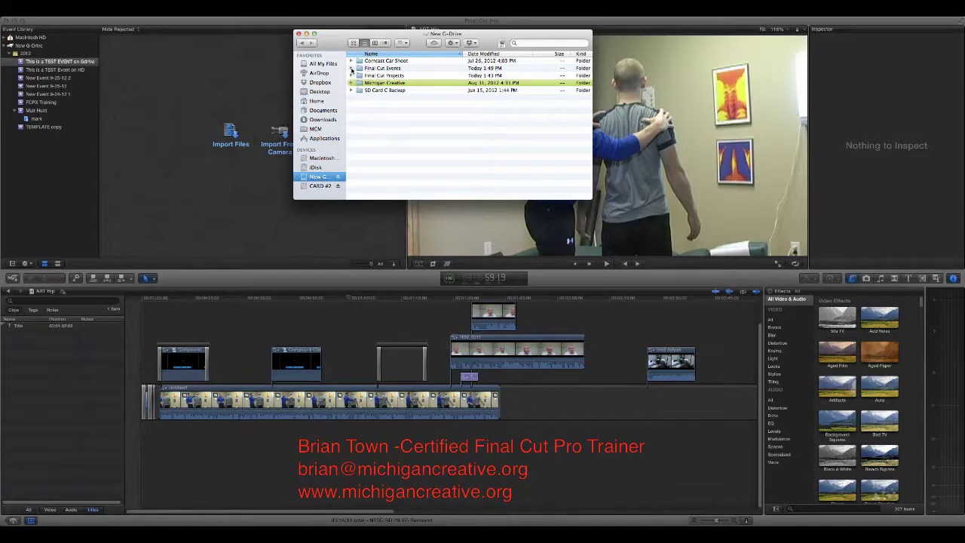
{"action": "left_click", "coordinate": [351, 68]}
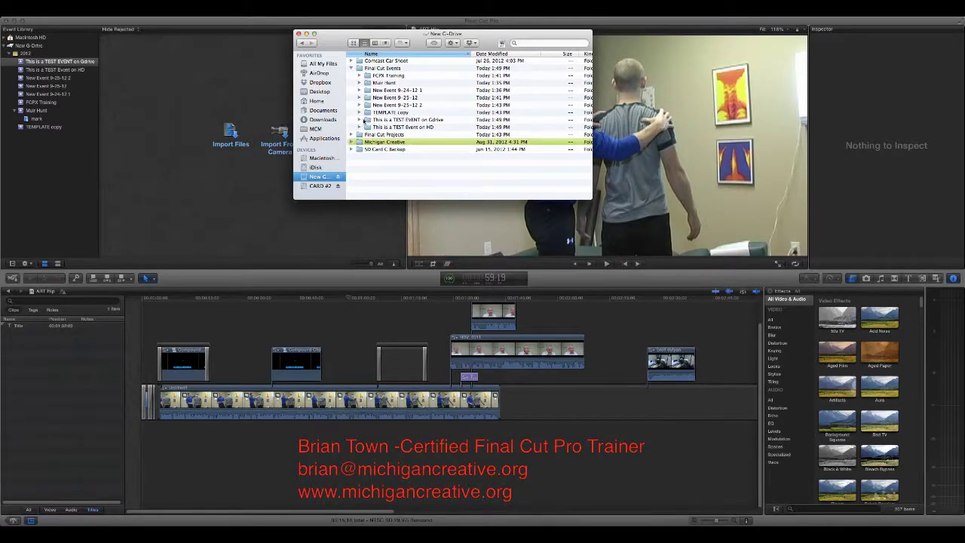
{"action": "left_click", "coordinate": [358, 120]}
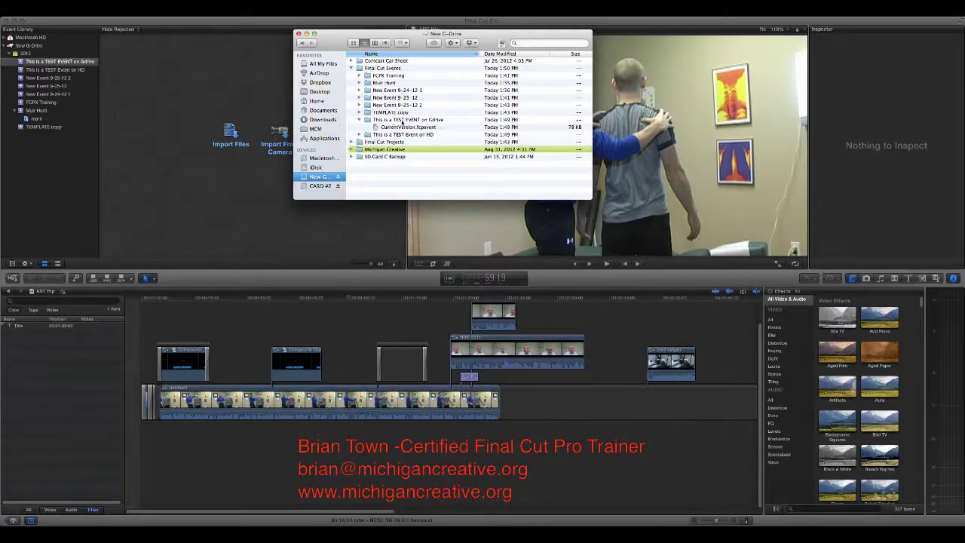
{"action": "left_click", "coordinate": [359, 119]}
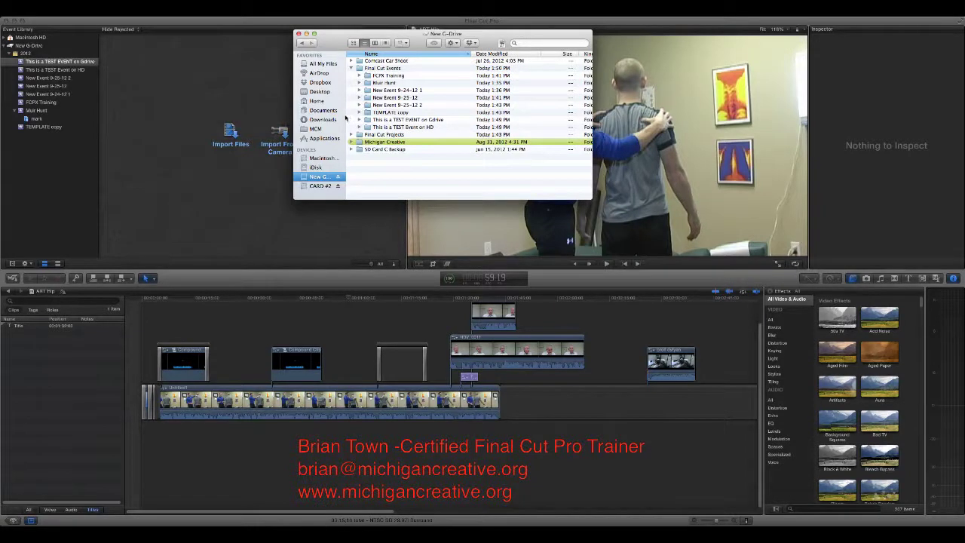
Step: Examine the Final Cut Events folder inside the home Movies folder on Macintosh HD, and close the Finder window
{"action": "left_click", "coordinate": [334, 158]}
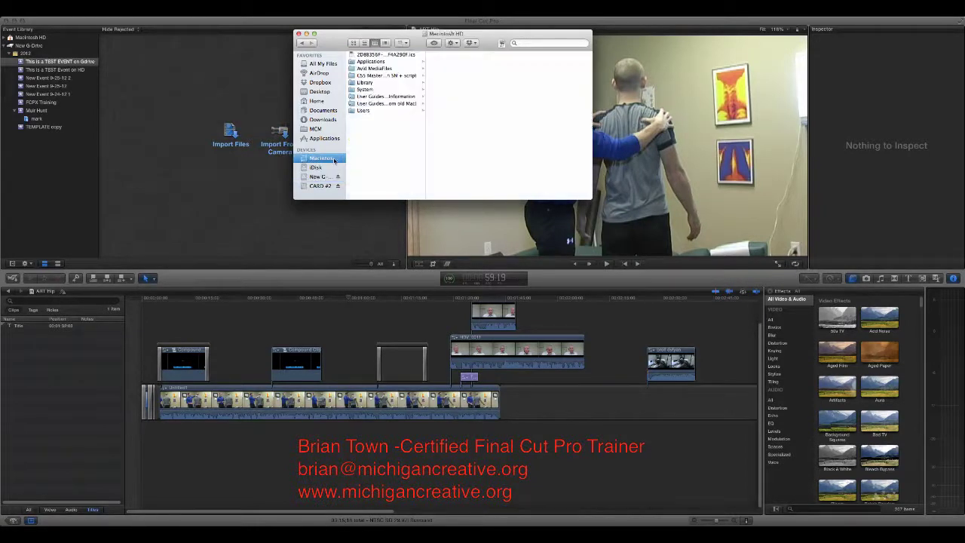
{"action": "left_click", "coordinate": [371, 112]}
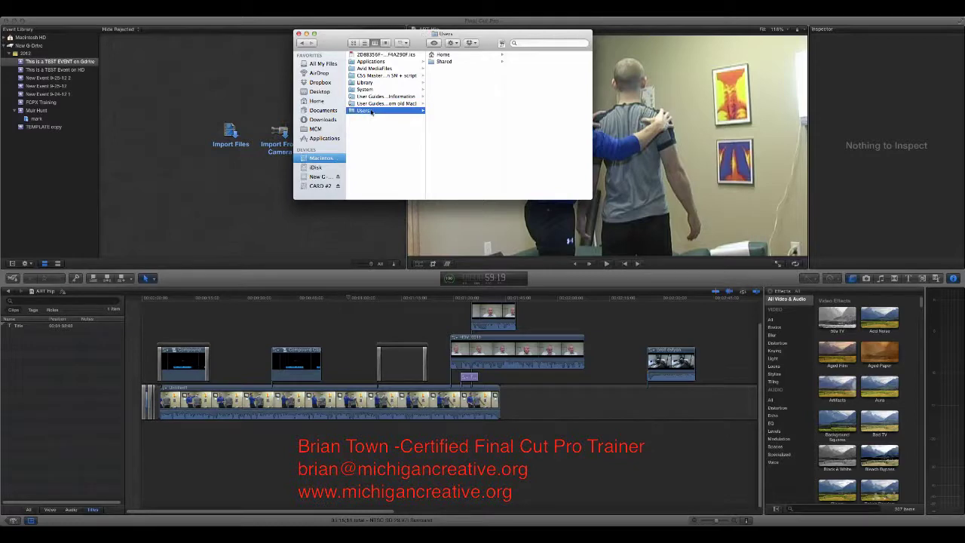
{"action": "left_click", "coordinate": [474, 57]}
{"action": "left_click", "coordinate": [540, 118]}
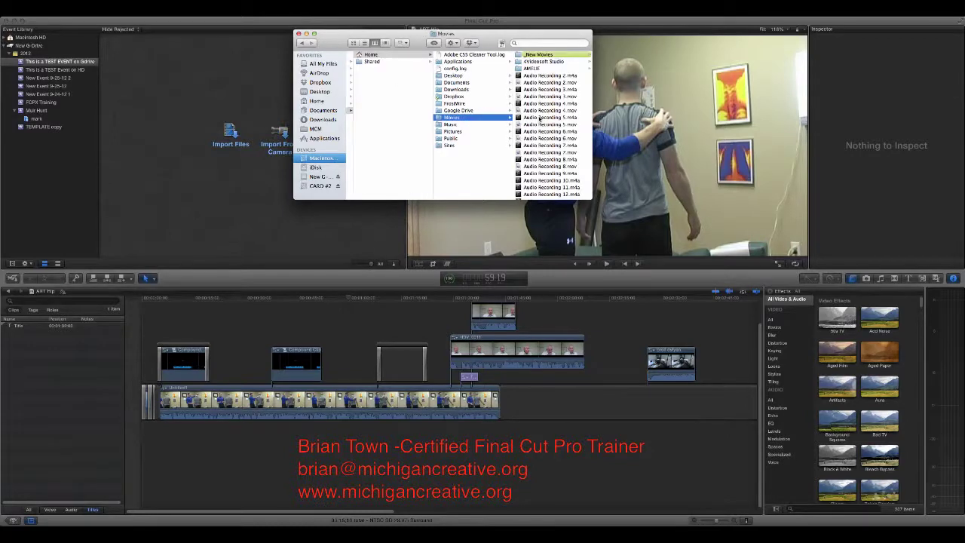
{"action": "left_click_drag", "start_coordinate": [502, 43], "coordinate": [455, 41]}
{"action": "scroll", "coordinate": [516, 113], "scroll_direction": "down", "scroll_amount": 5}
{"action": "scroll", "coordinate": [517, 113], "scroll_direction": "down", "scroll_amount": 4}
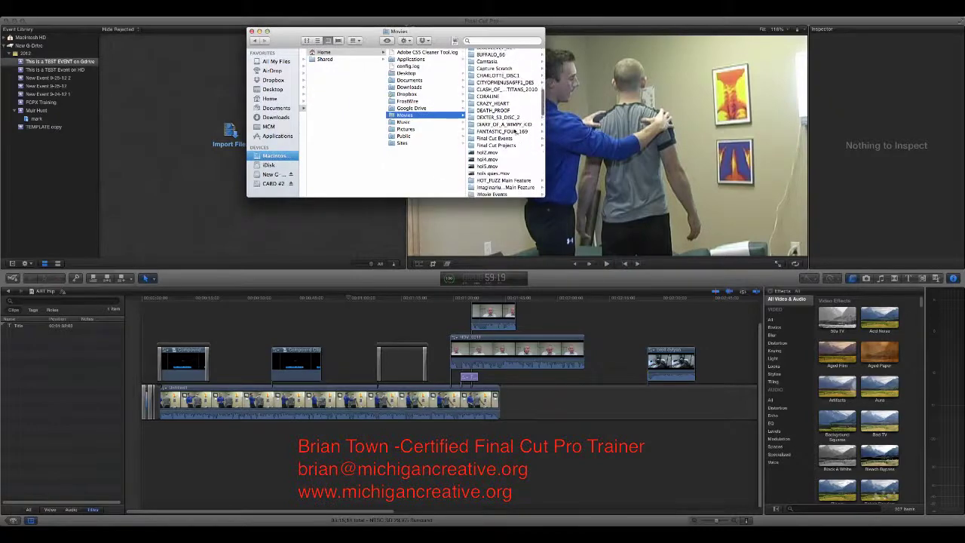
{"action": "left_click", "coordinate": [510, 140]}
{"action": "scroll", "coordinate": [510, 140], "scroll_direction": "down", "scroll_amount": 2}
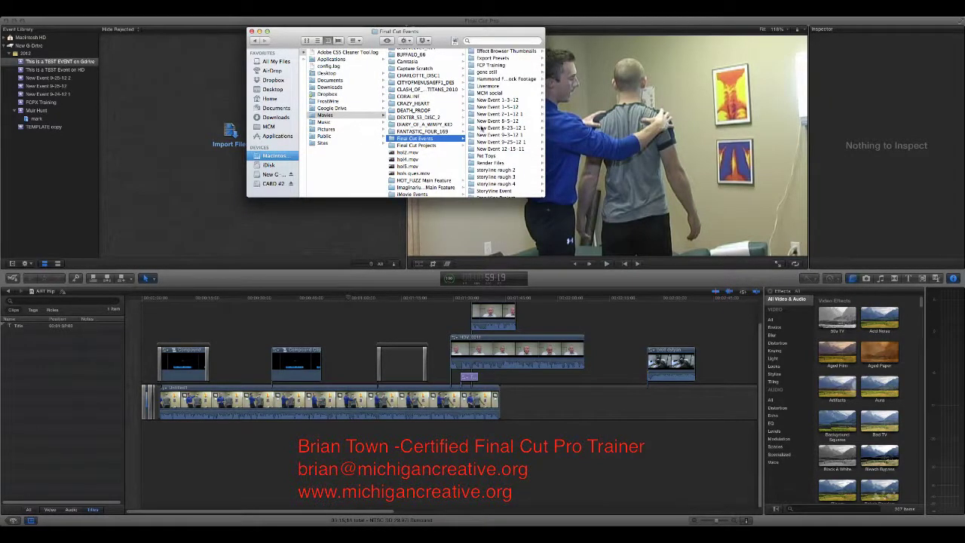
{"action": "left_click", "coordinate": [252, 32]}
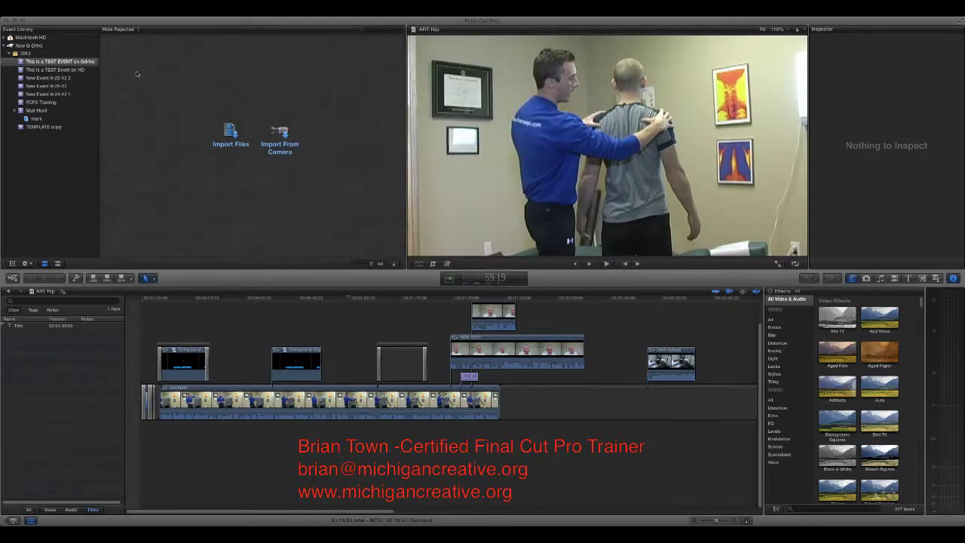
Step: Back in Final Cut Pro, view the contents of both drives in the Event Library and list New G-Drive's events
{"action": "left_click", "coordinate": [5, 46]}
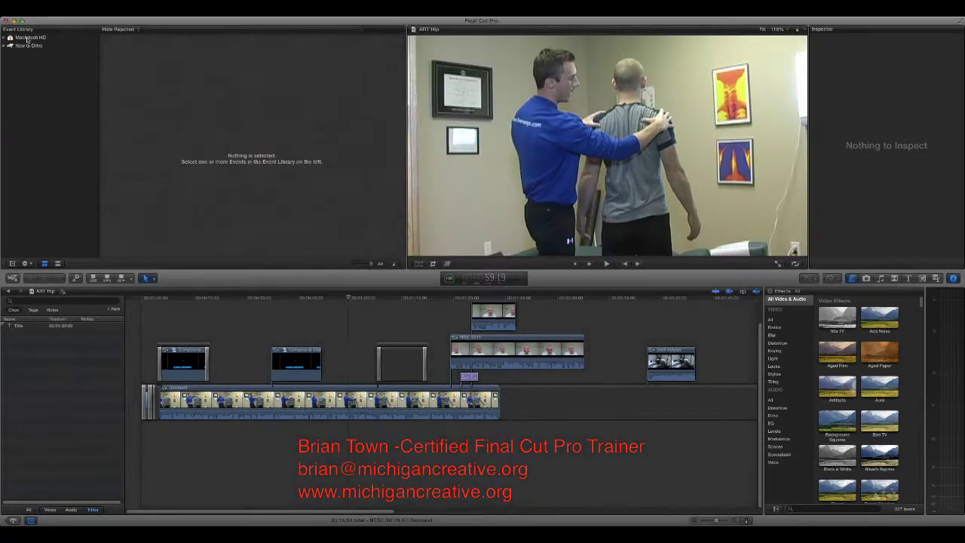
{"action": "left_click", "coordinate": [27, 38]}
{"action": "left_click", "coordinate": [30, 46]}
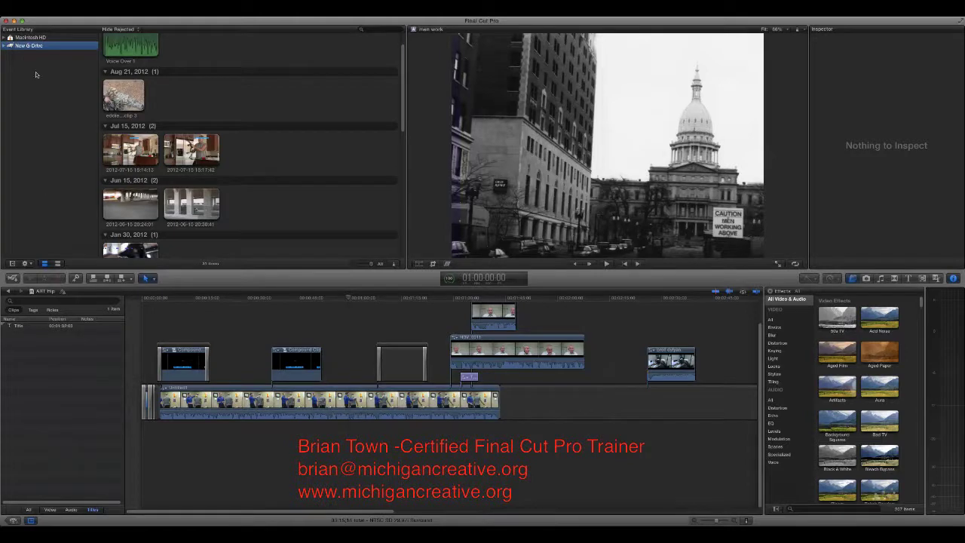
{"action": "left_click", "coordinate": [6, 46]}
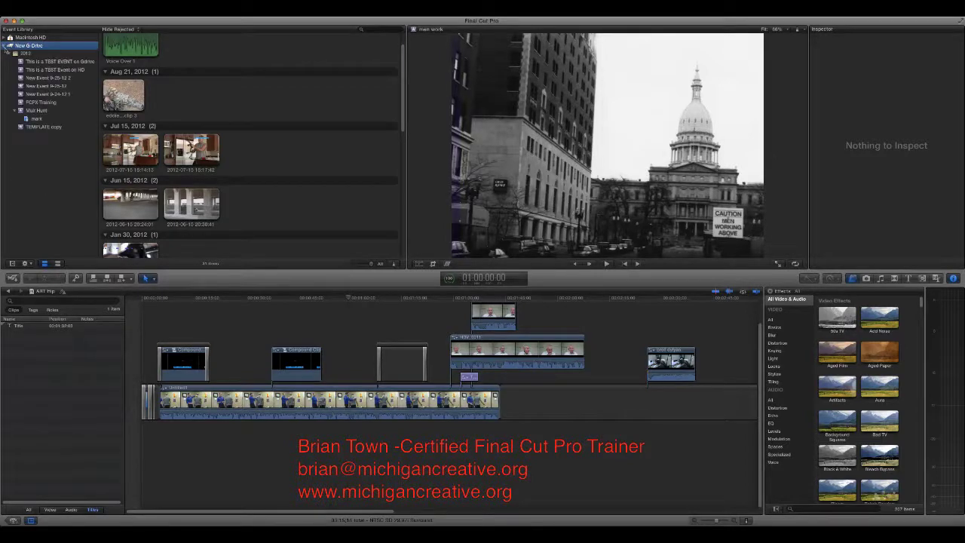
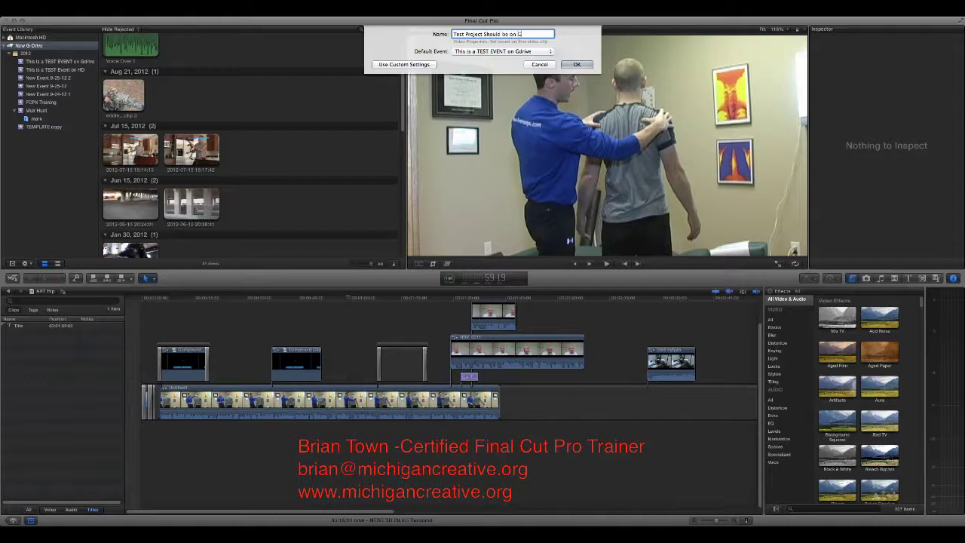
Step: Create a project named "Test Project Should be on Gdrive" with "This is a TEST EVENT on Gdrive" as its default event
{"action": "type", "text": "drive"}
{"action": "left_click", "coordinate": [587, 66]}
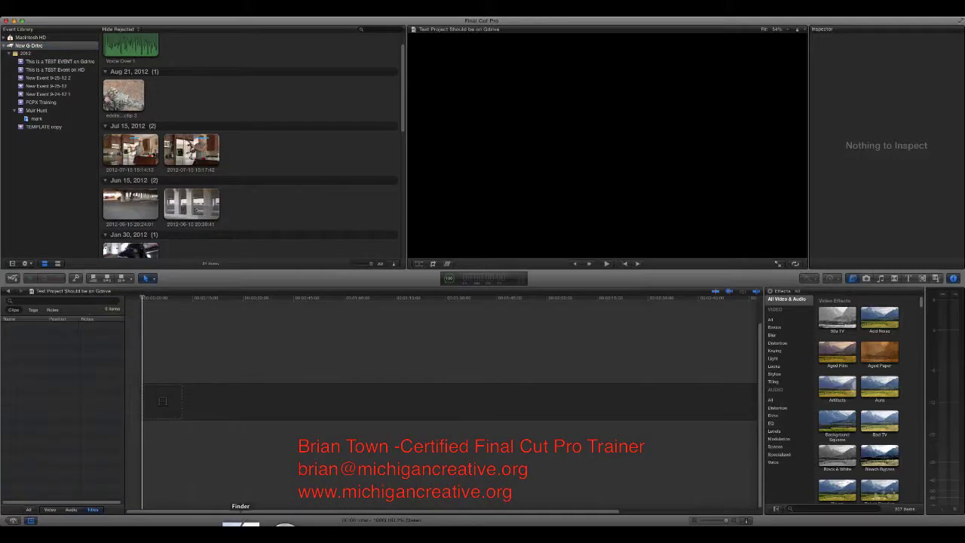
Step: Switch to Finder and examine the Final Cut Projects folder on New G-Drive for the new project
{"action": "left_click", "coordinate": [241, 527]}
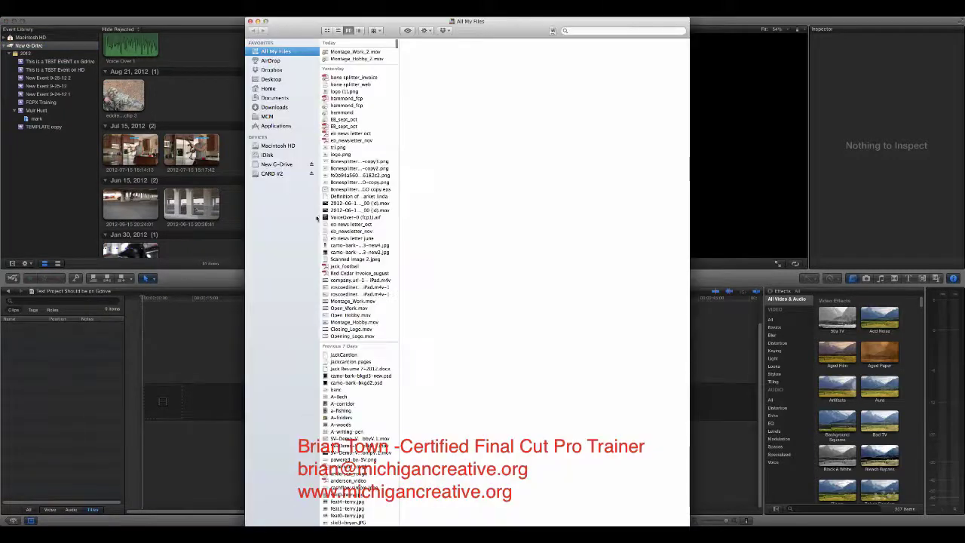
{"action": "left_click", "coordinate": [276, 165]}
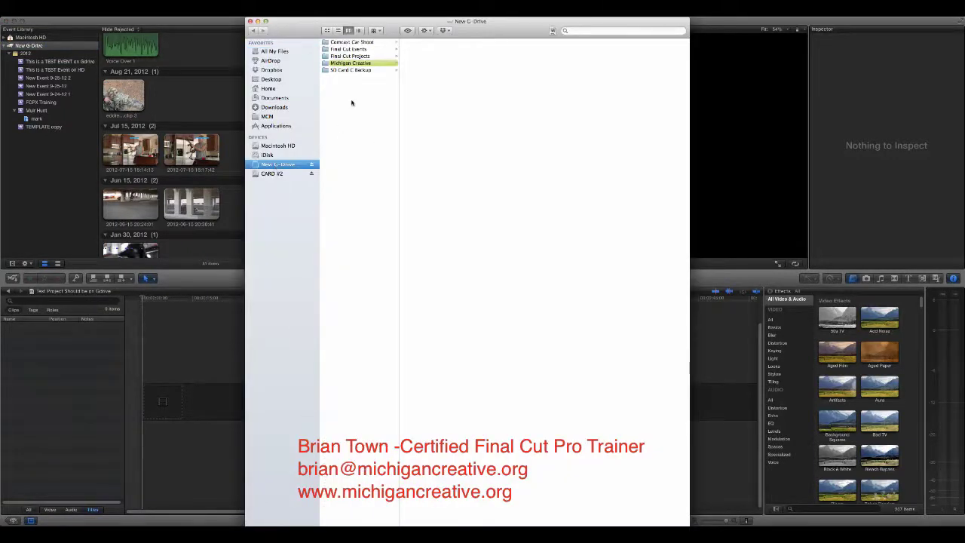
{"action": "left_click", "coordinate": [369, 57]}
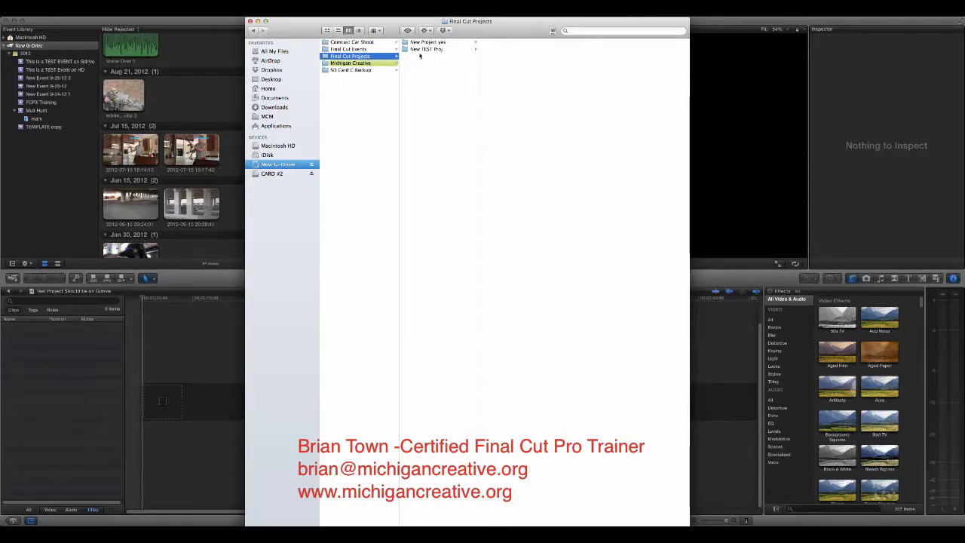
Step: Examine the Final Cut Projects folder inside the home Movies folder on Macintosh HD for the test project, and close the Finder window
{"action": "left_click", "coordinate": [289, 146]}
{"action": "left_click", "coordinate": [349, 98]}
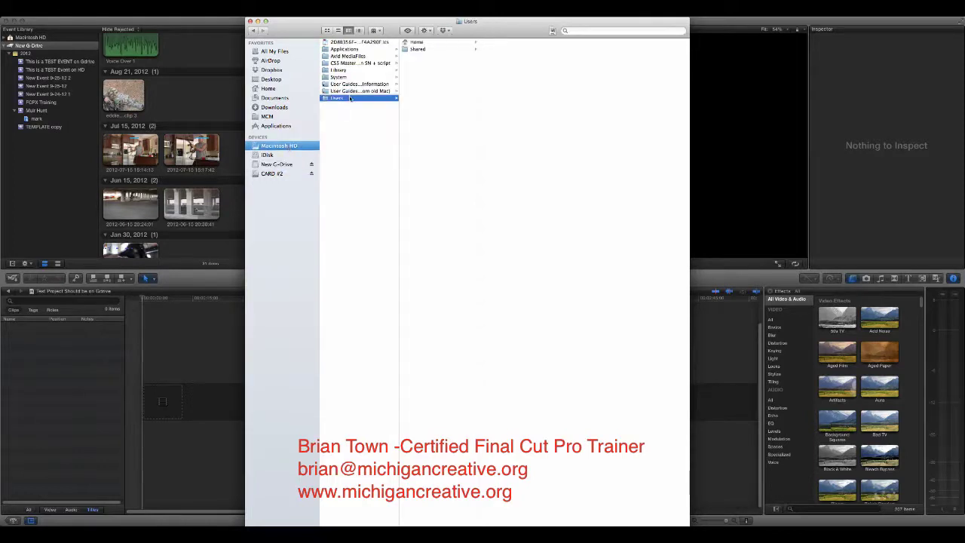
{"action": "left_click", "coordinate": [438, 43]}
{"action": "left_click", "coordinate": [521, 104]}
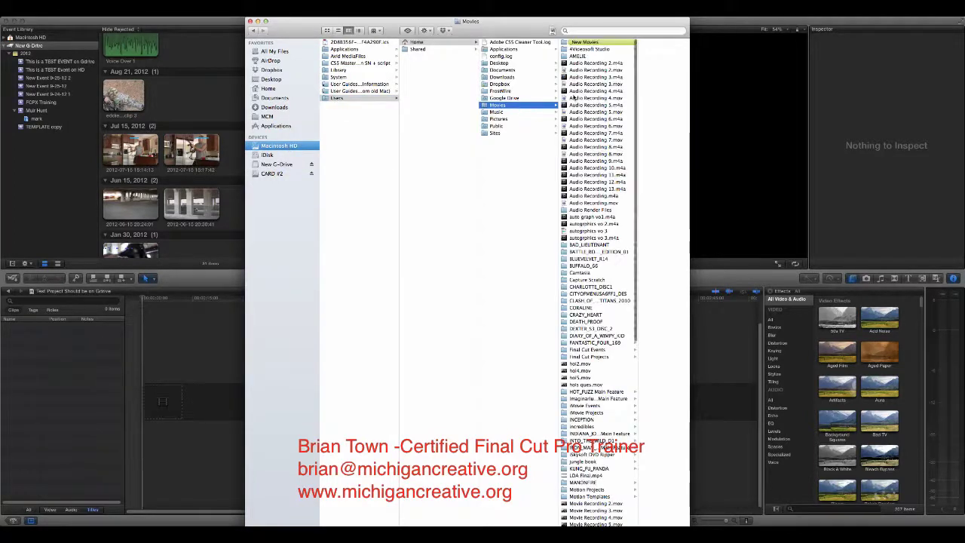
{"action": "scroll", "coordinate": [599, 151], "scroll_direction": "down", "scroll_amount": 3}
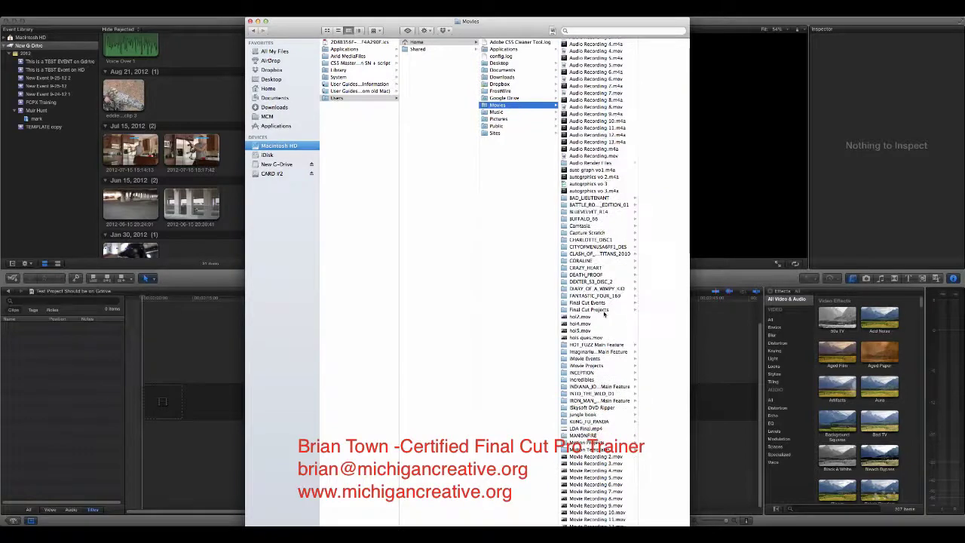
{"action": "left_click", "coordinate": [592, 310]}
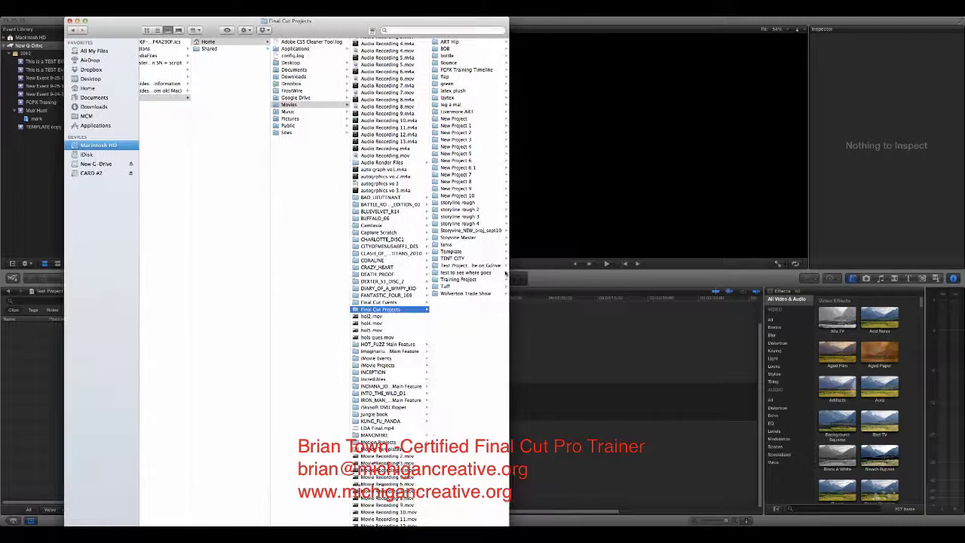
{"action": "left_click_drag", "start_coordinate": [515, 261], "coordinate": [556, 267]}
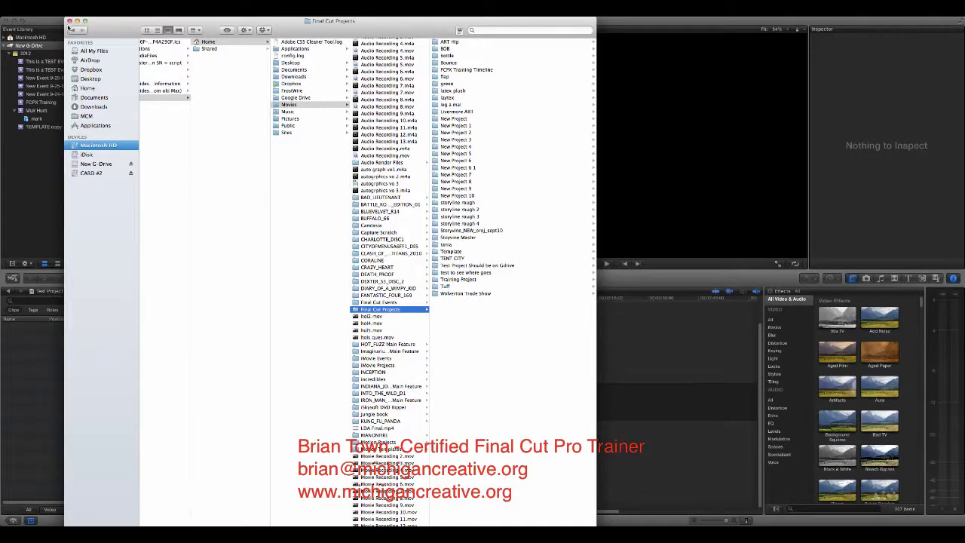
{"action": "left_click", "coordinate": [70, 21]}
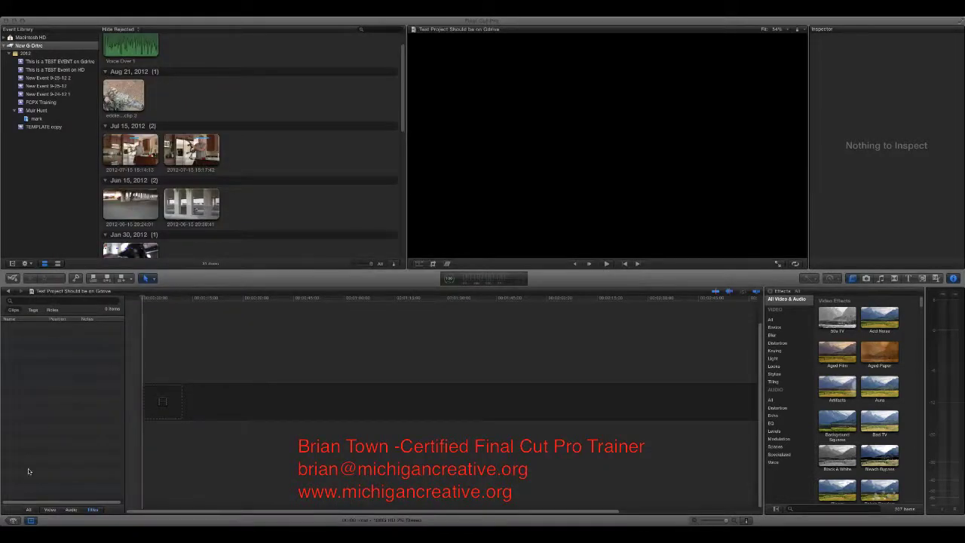
Step: Back in Final Cut Pro, look through the Macintosh HD projects in the Project Library and collapse that drive's list
{"action": "left_click", "coordinate": [13, 520]}
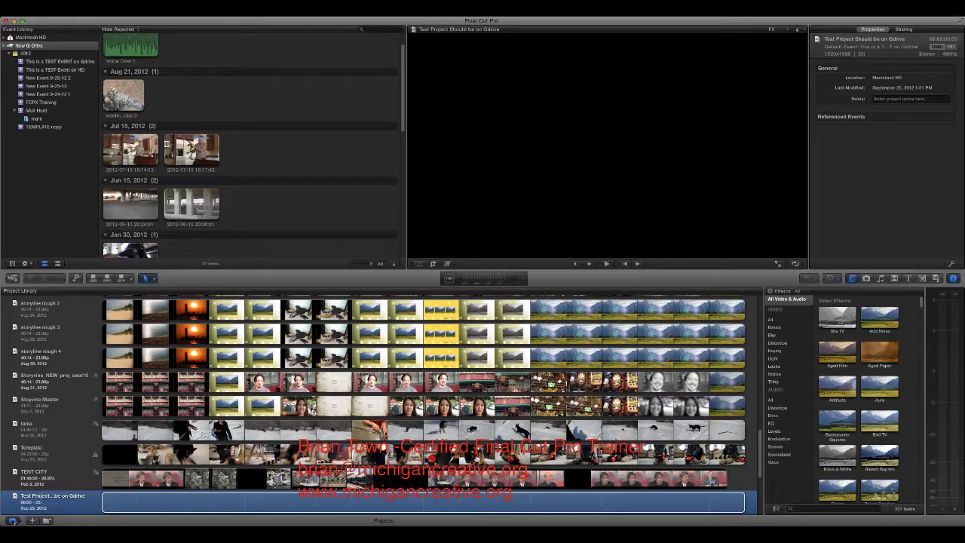
{"action": "left_click", "coordinate": [13, 520]}
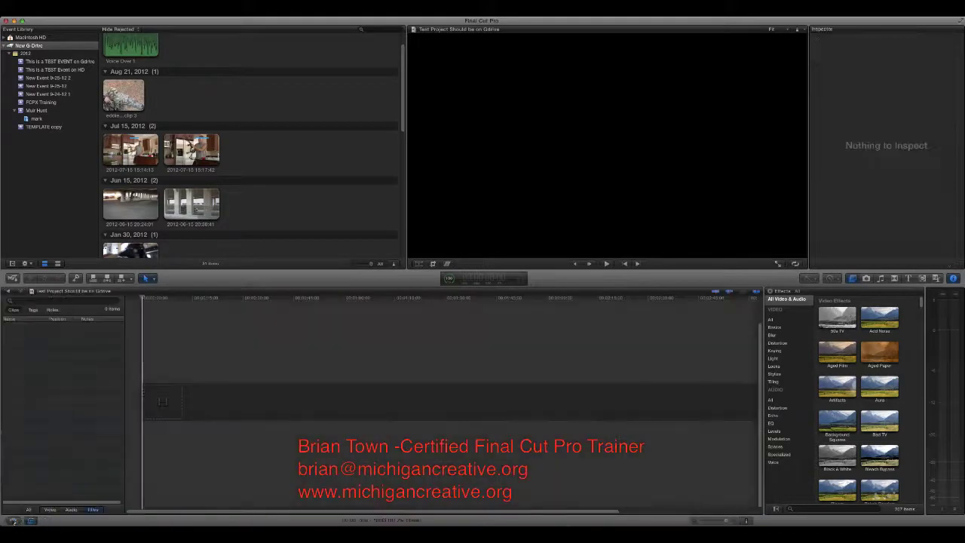
{"action": "left_click", "coordinate": [13, 520]}
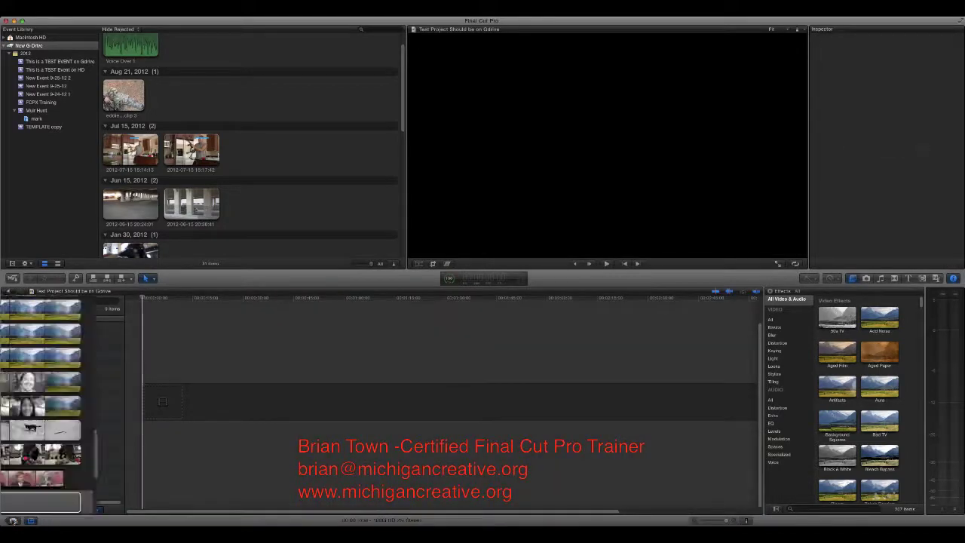
{"action": "scroll", "coordinate": [26, 455], "scroll_direction": "up", "scroll_amount": 15}
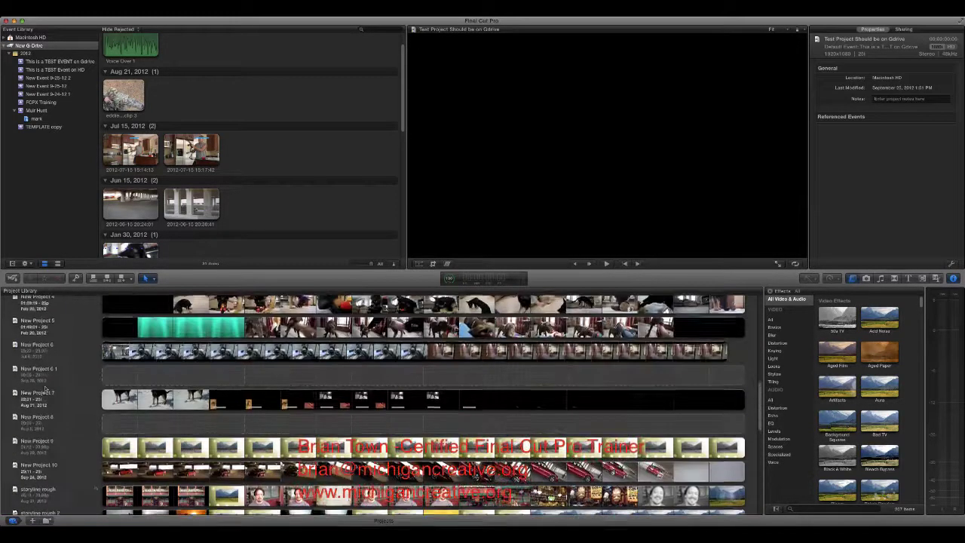
{"action": "scroll", "coordinate": [55, 364], "scroll_direction": "up", "scroll_amount": 5}
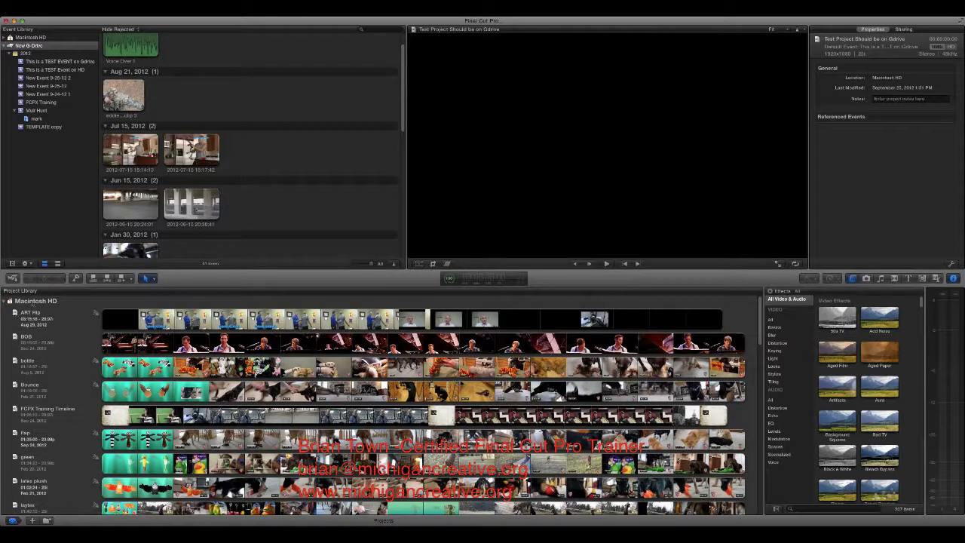
{"action": "scroll", "coordinate": [37, 324], "scroll_direction": "down", "scroll_amount": 5}
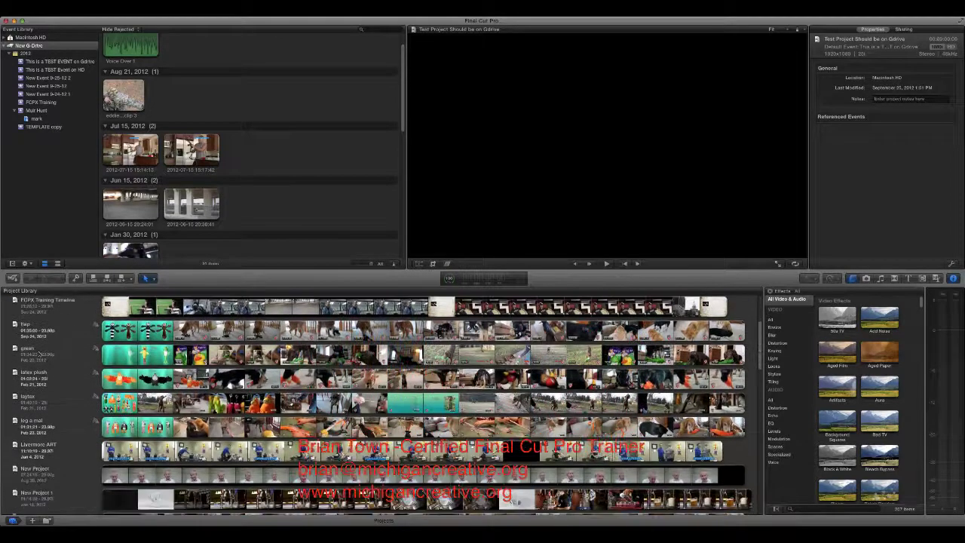
{"action": "scroll", "coordinate": [53, 399], "scroll_direction": "down", "scroll_amount": 10}
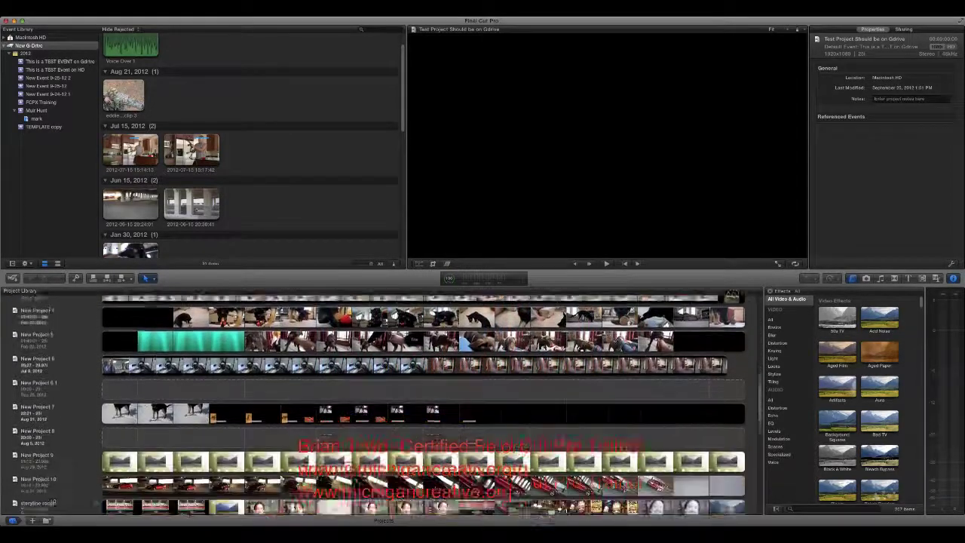
{"action": "scroll", "coordinate": [43, 352], "scroll_direction": "down", "scroll_amount": 8}
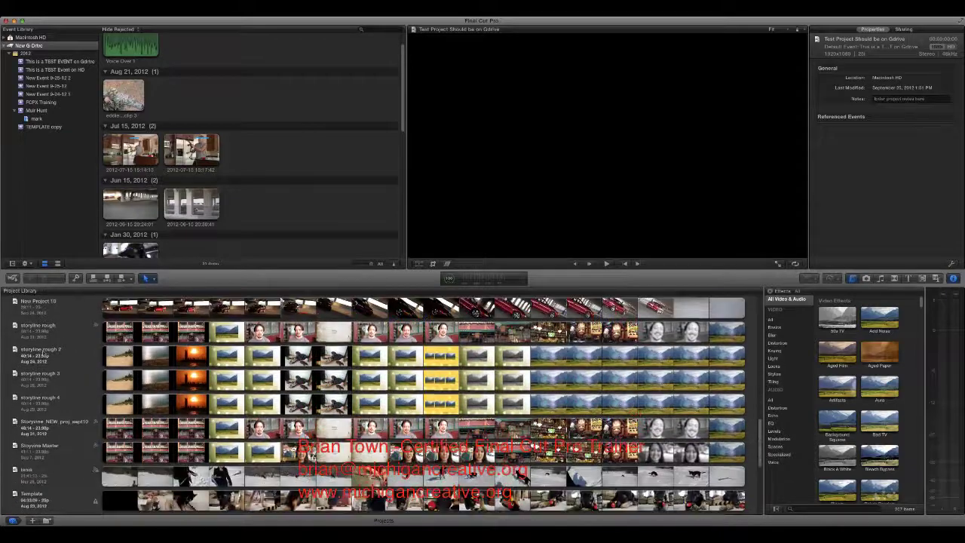
{"action": "scroll", "coordinate": [44, 353], "scroll_direction": "down", "scroll_amount": 5}
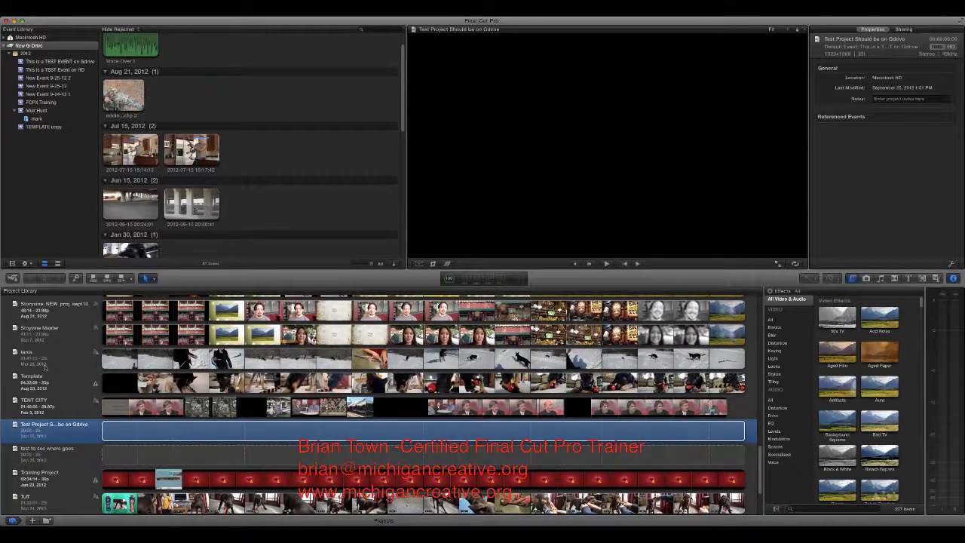
{"action": "scroll", "coordinate": [45, 367], "scroll_direction": "down", "scroll_amount": 15}
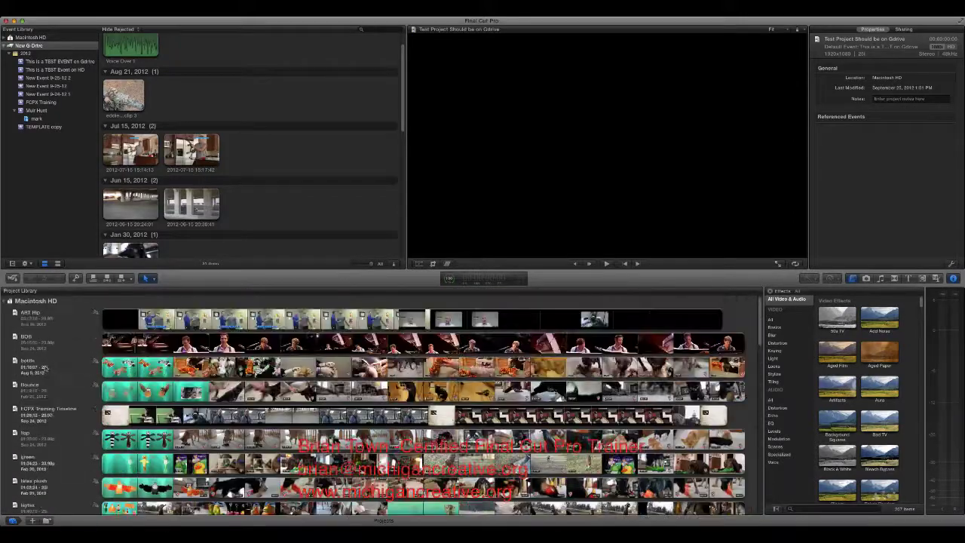
{"action": "left_click", "coordinate": [5, 302]}
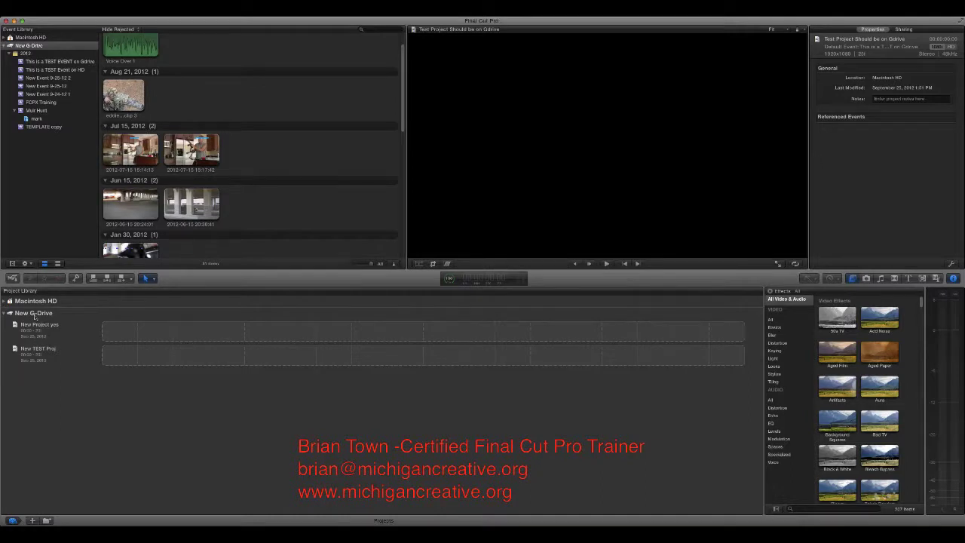
Step: With New G-Drive selected in the Project Library and Macintosh HD in the Event Library, create a project named "will be on Gdrive"
{"action": "left_click", "coordinate": [35, 316]}
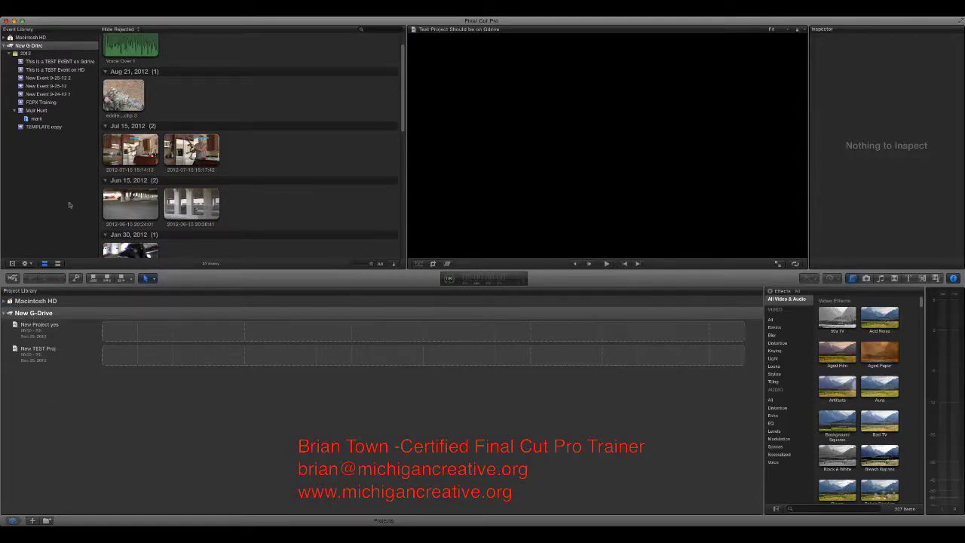
{"action": "left_click", "coordinate": [26, 39]}
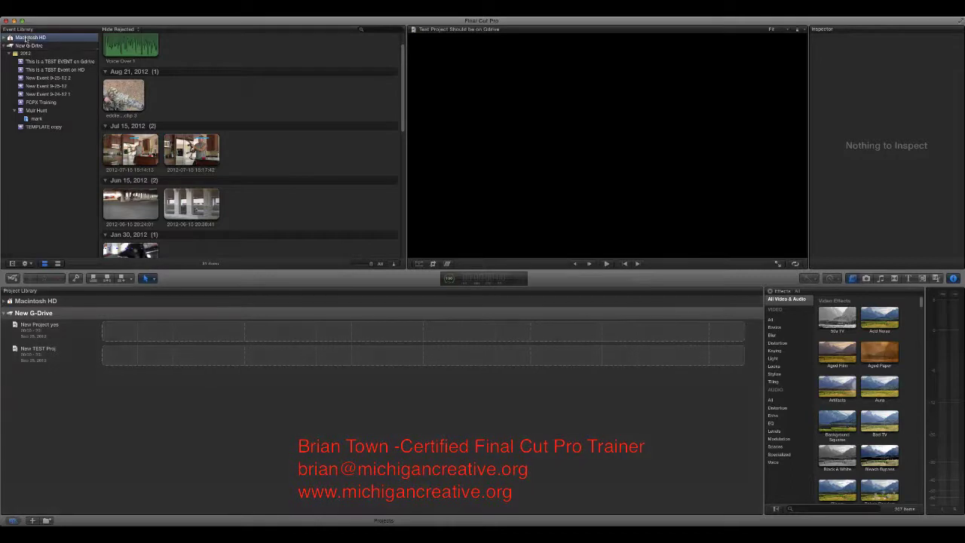
{"action": "left_click", "coordinate": [66, 9]}
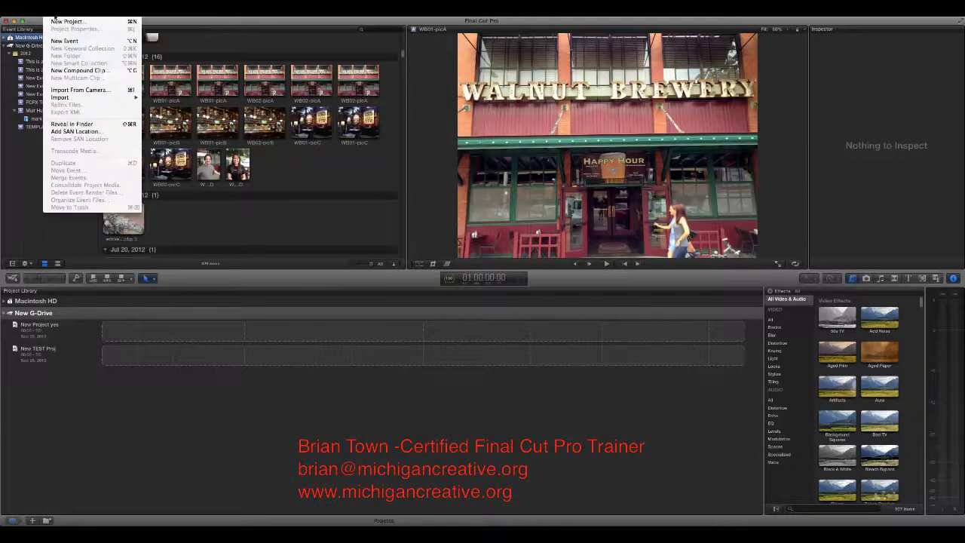
{"action": "left_click", "coordinate": [65, 22]}
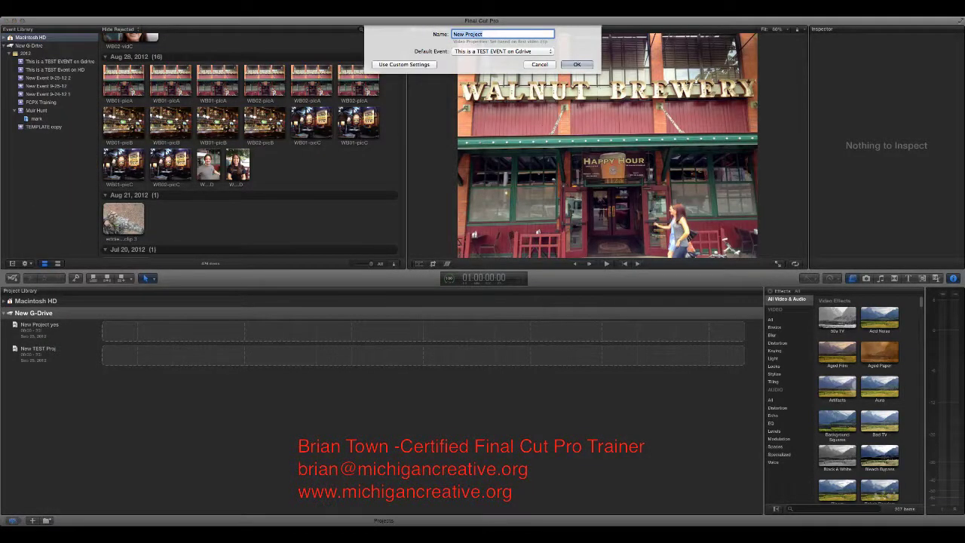
{"action": "type", "text": "will be c"}
{"action": "type", "text": "n Gdrive"}
{"action": "key", "text": "Return"}
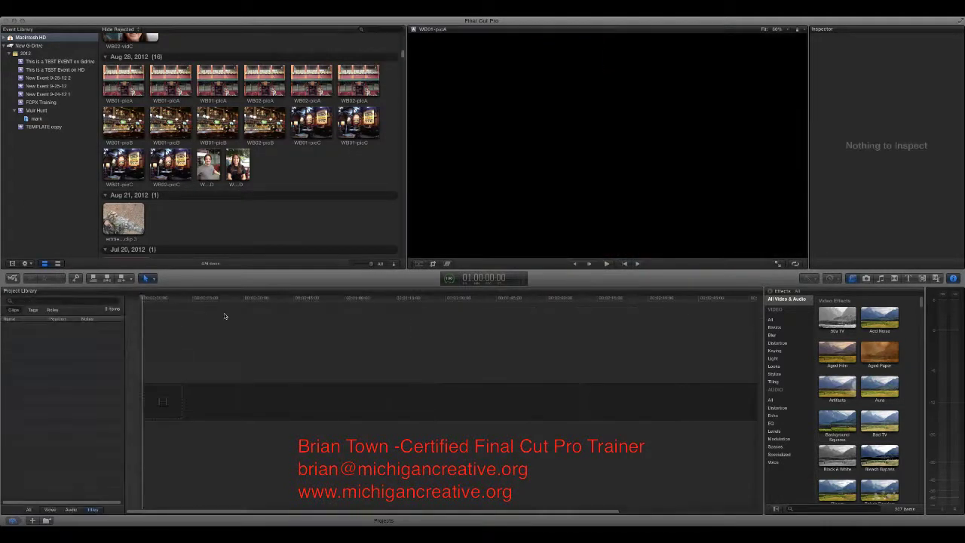
Step: Switch to Finder, examine the "will be on Gdrive" folder in New G-Drive's Final Cut Projects folder, and close the window
{"action": "left_click", "coordinate": [240, 524]}
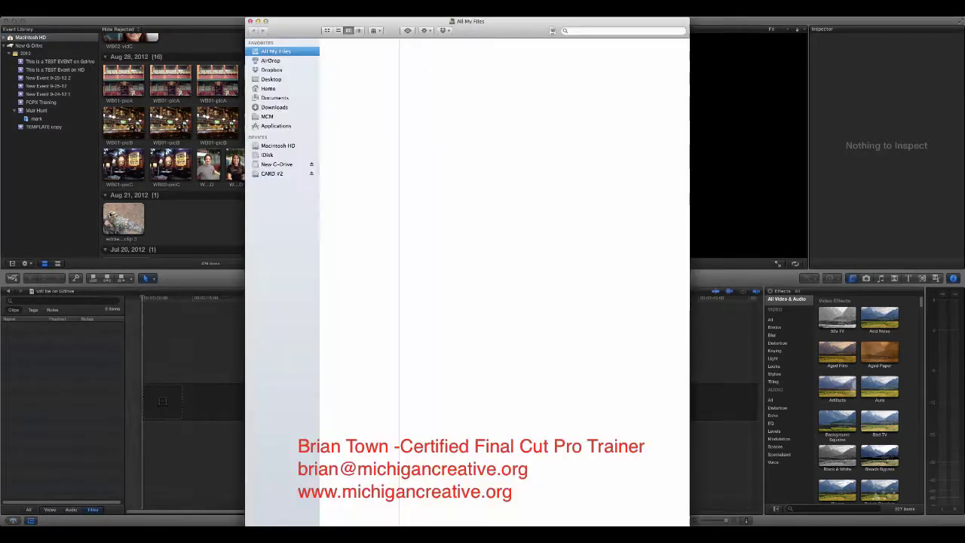
{"action": "left_click", "coordinate": [280, 164]}
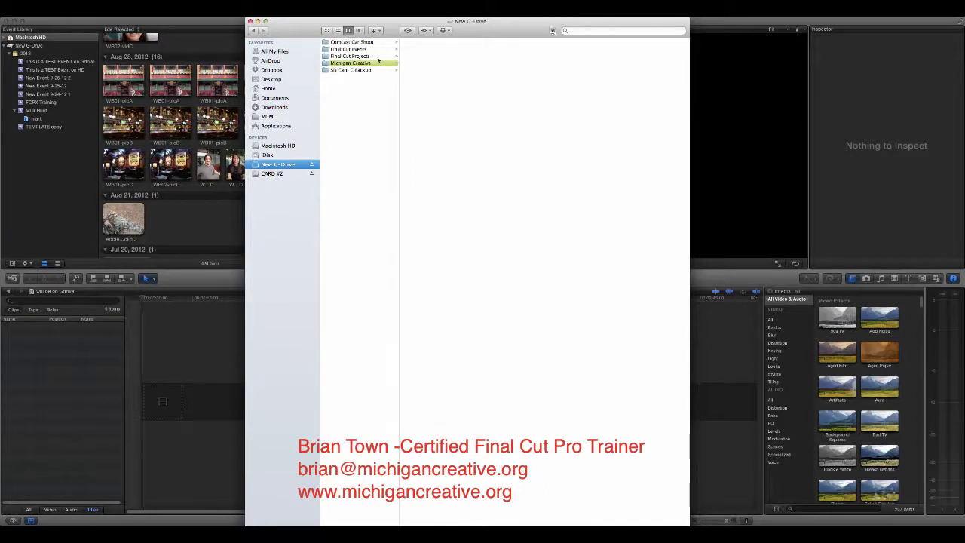
{"action": "left_click", "coordinate": [379, 58]}
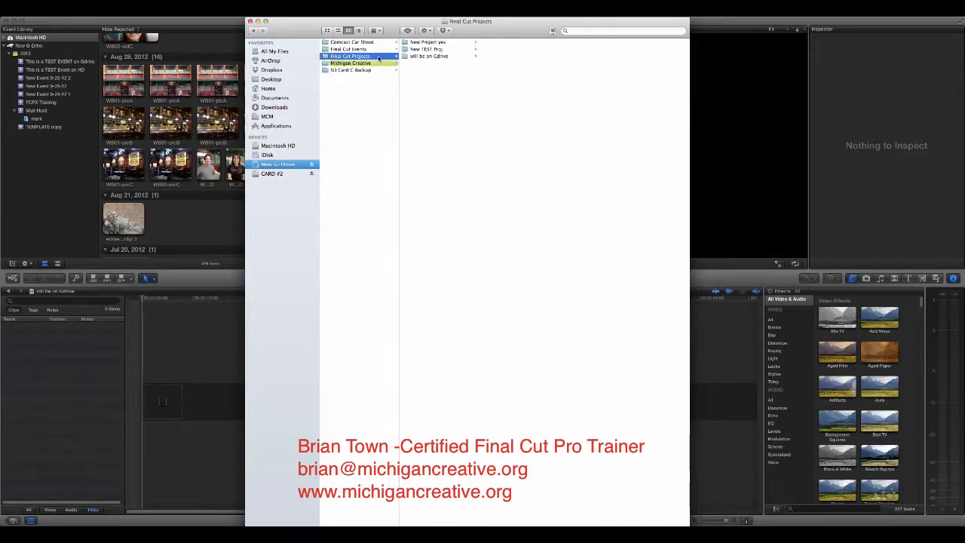
{"action": "left_click", "coordinate": [441, 58]}
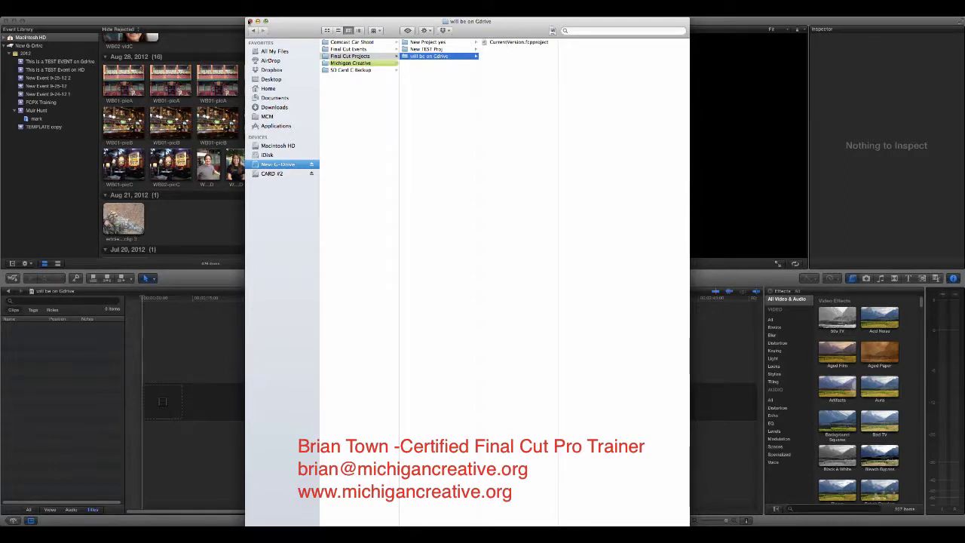
{"action": "left_click", "coordinate": [250, 21]}
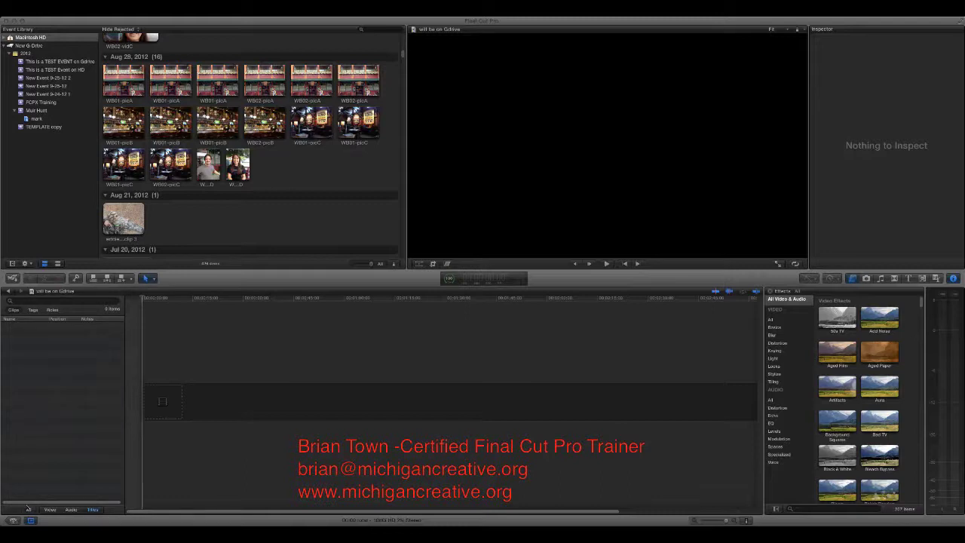
Step: Back in Final Cut Pro, check the "will be on Gdrive" project under New G-Drive in the Project Library and collapse the drive's list
{"action": "left_click", "coordinate": [10, 293]}
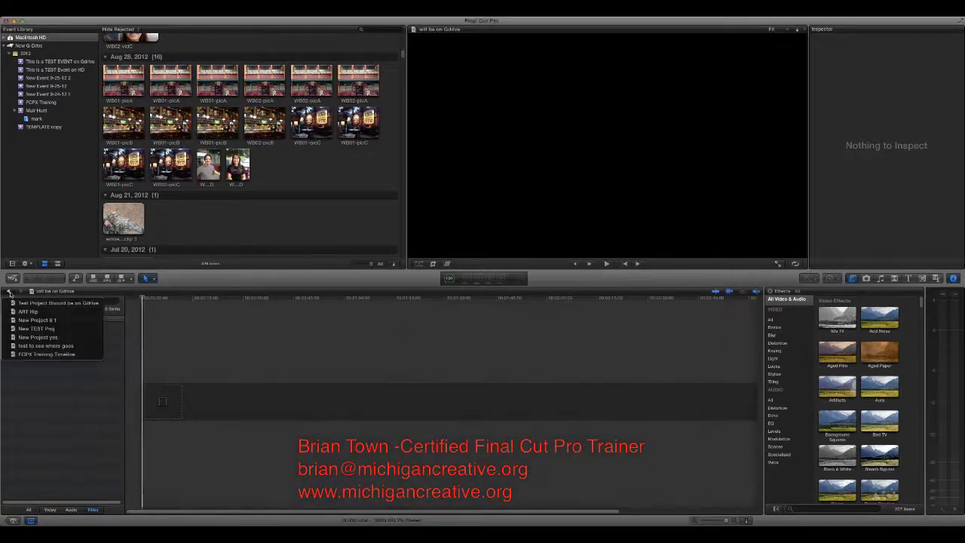
{"action": "left_click", "coordinate": [10, 293]}
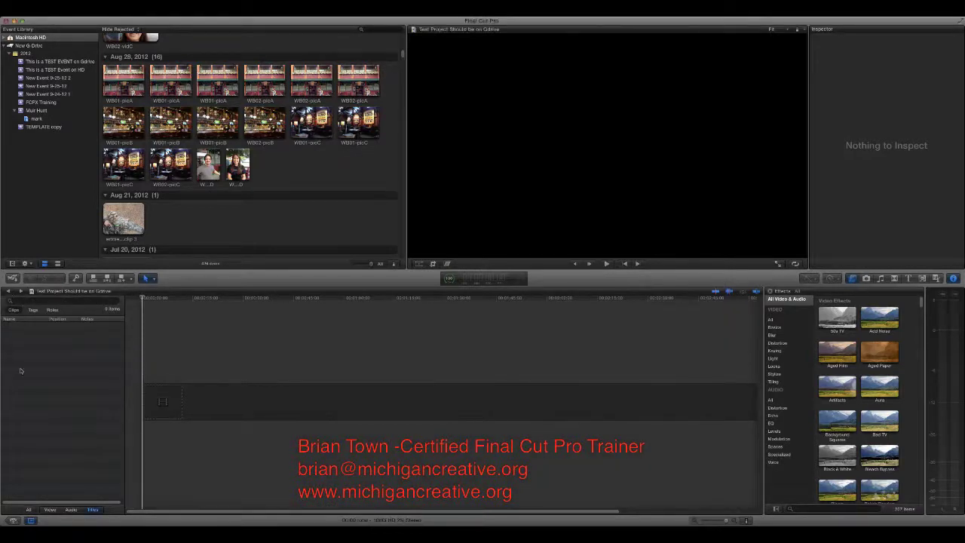
{"action": "left_click", "coordinate": [13, 520]}
{"action": "left_click", "coordinate": [18, 378]}
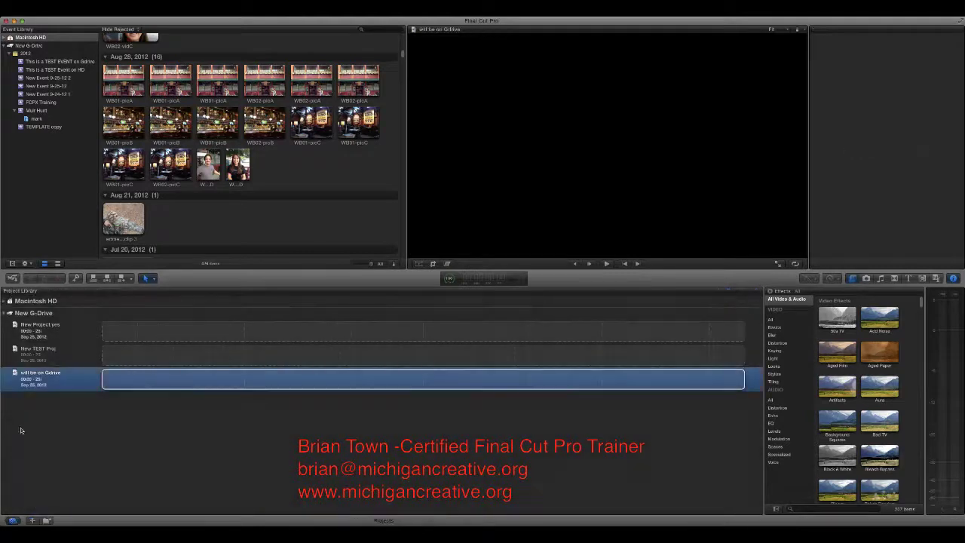
{"action": "left_click", "coordinate": [6, 313]}
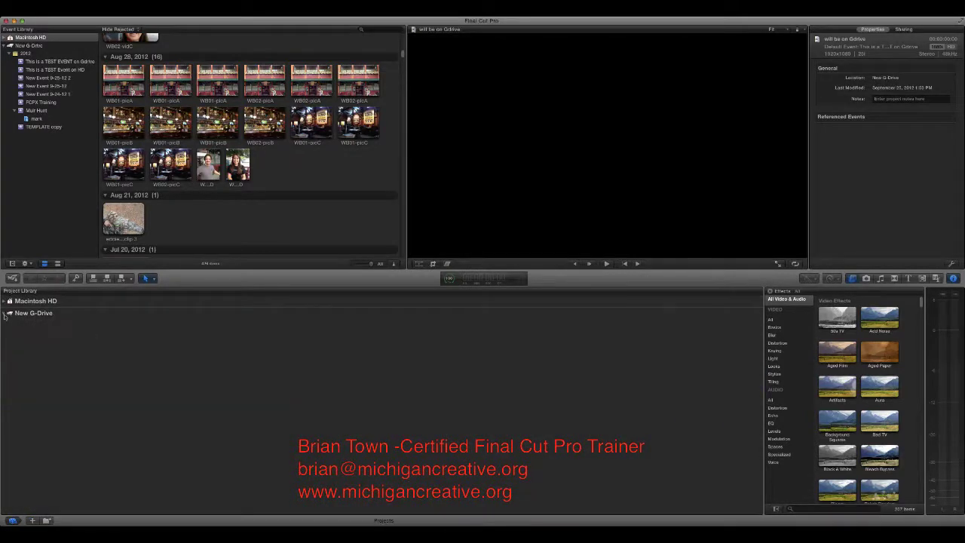